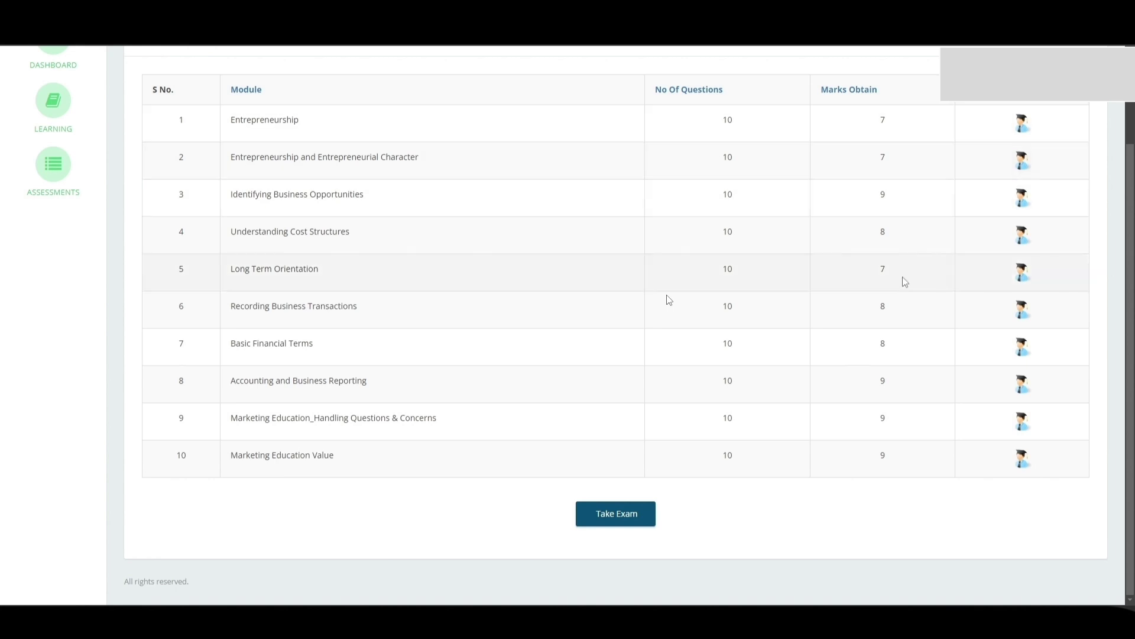
Open the registration requirements and review the voter ID card and applicant photo requirements
scroll(218, 378, "up", 2)
scroll(603, 387, "down", 2)
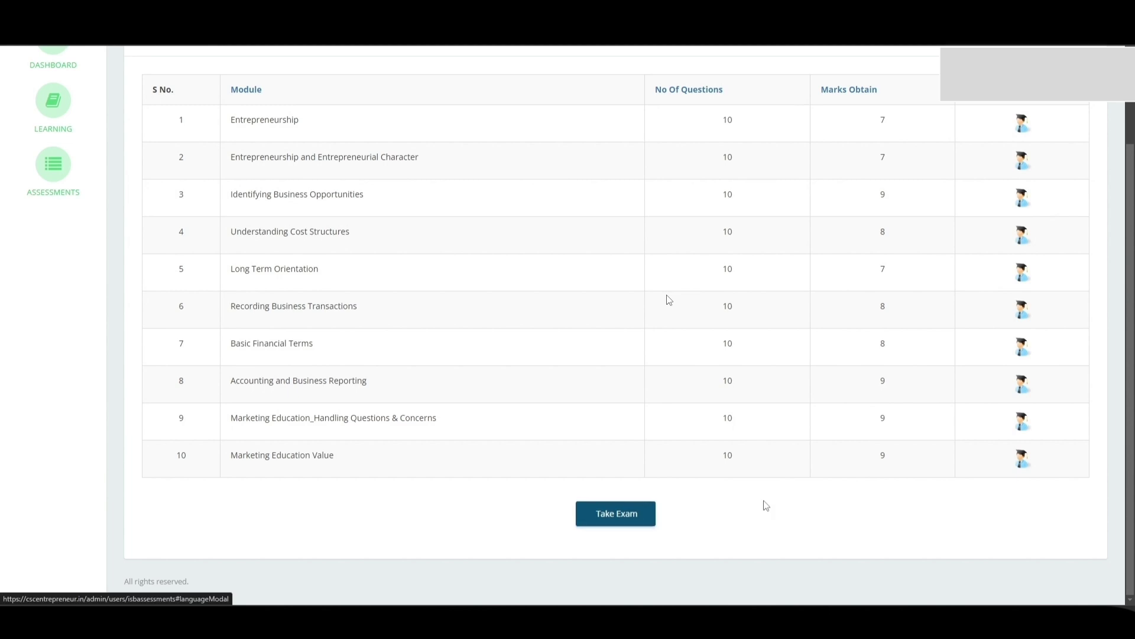
scroll(234, 267, "up", 2)
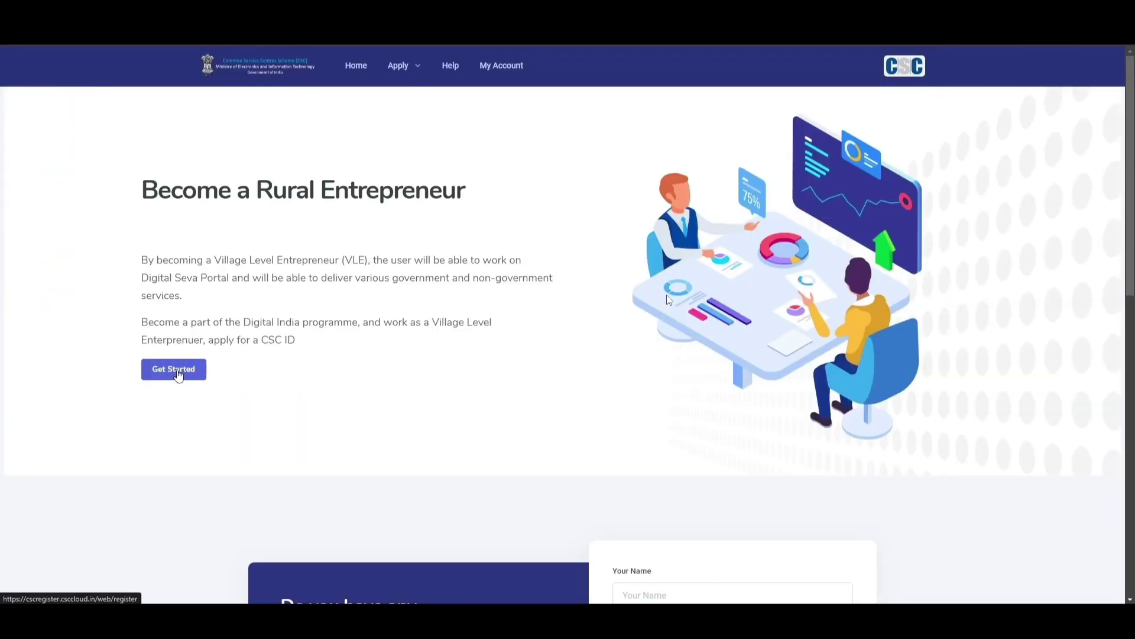
left_click(178, 375)
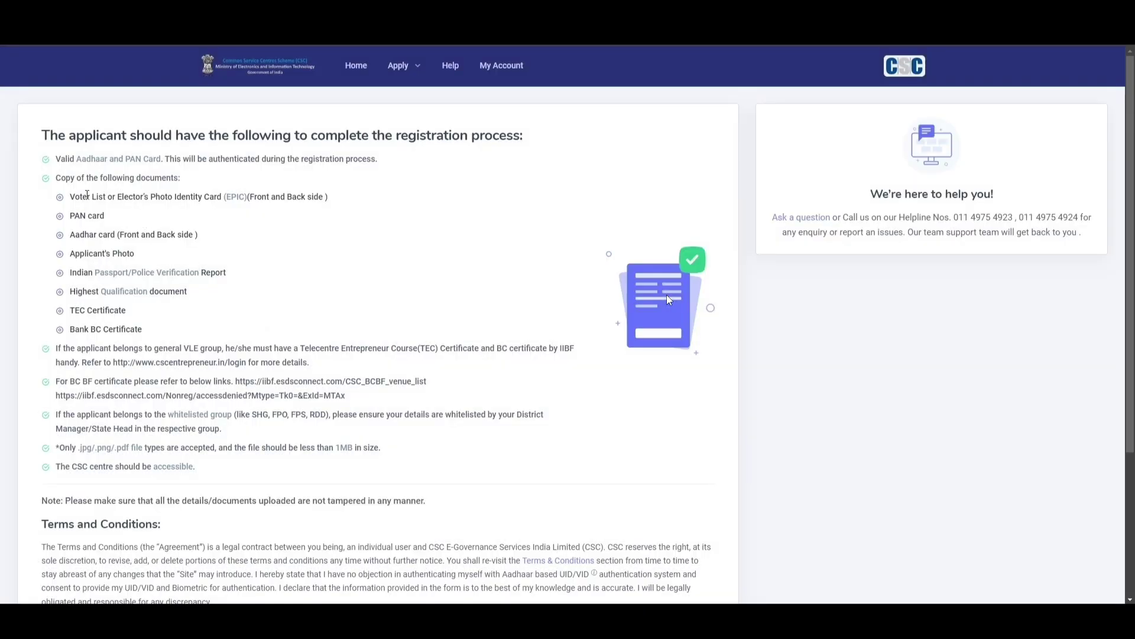
left_click_drag(70, 196, 178, 258)
left_click_drag(70, 271, 135, 272)
Review the Police Verification Report and TEC Certificate requirements, then accept the terms and conditions
left_click(225, 272)
left_click_drag(224, 273, 131, 272)
left_click_drag(70, 292, 199, 331)
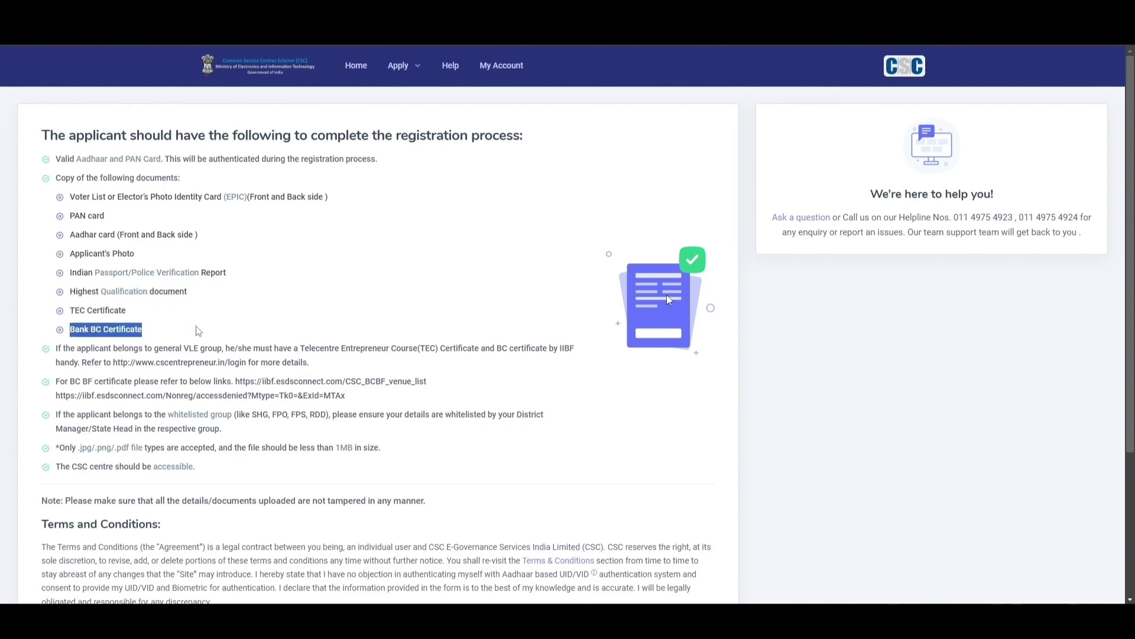
scroll(190, 329, "down", 2)
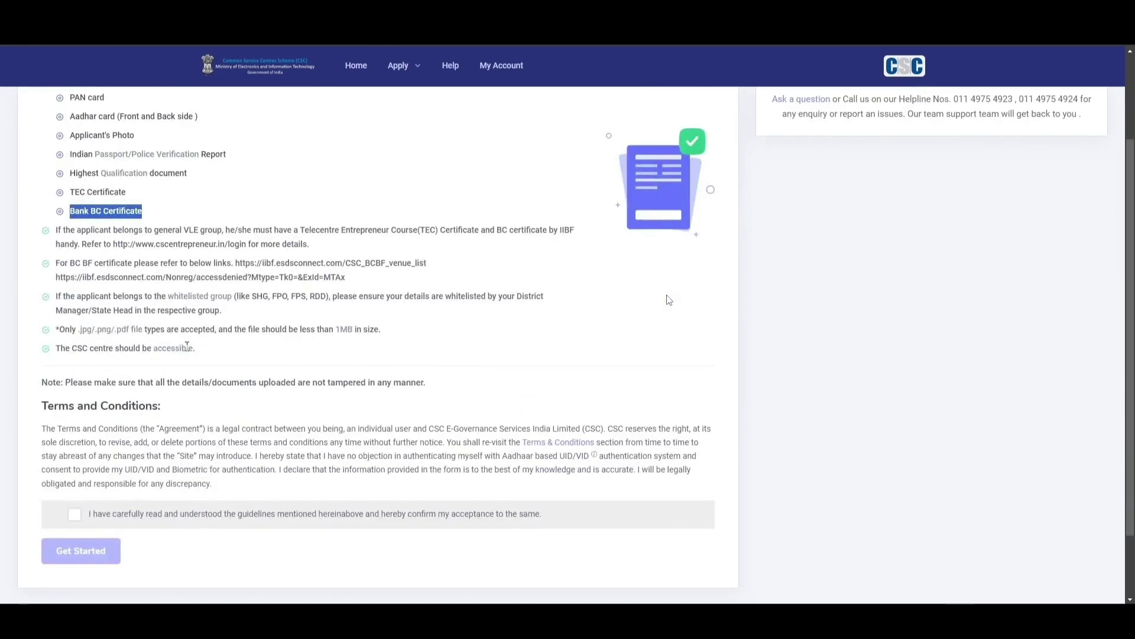
left_click(74, 516)
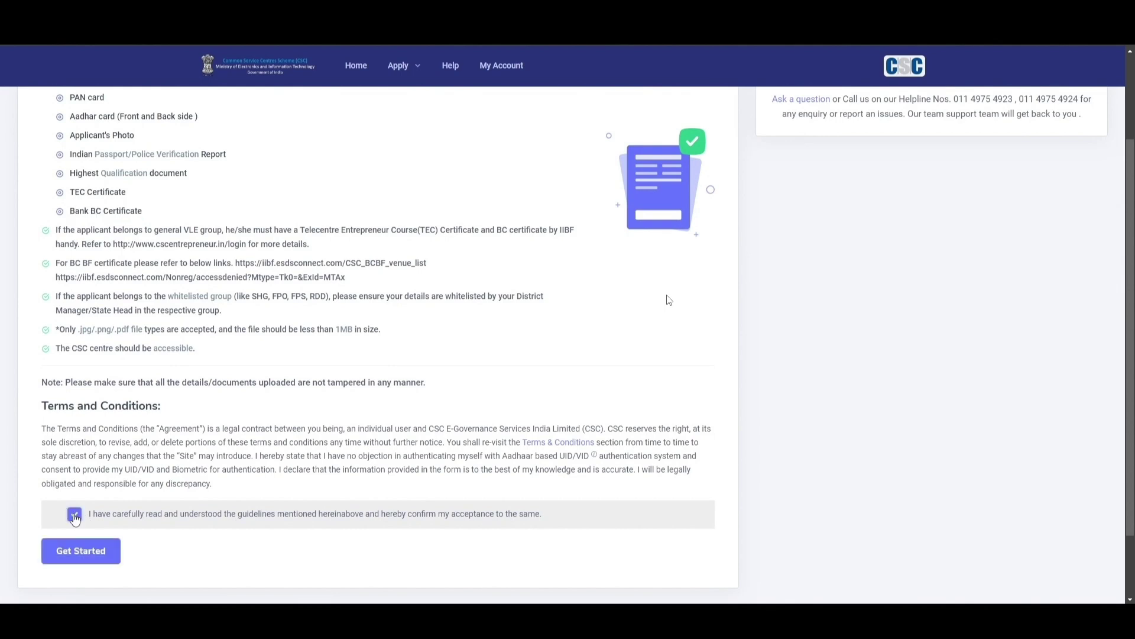
Start the VLE Registration form and validate with an empty TEC number, triggering 'Please Enter TEC Number'
left_click(81, 551)
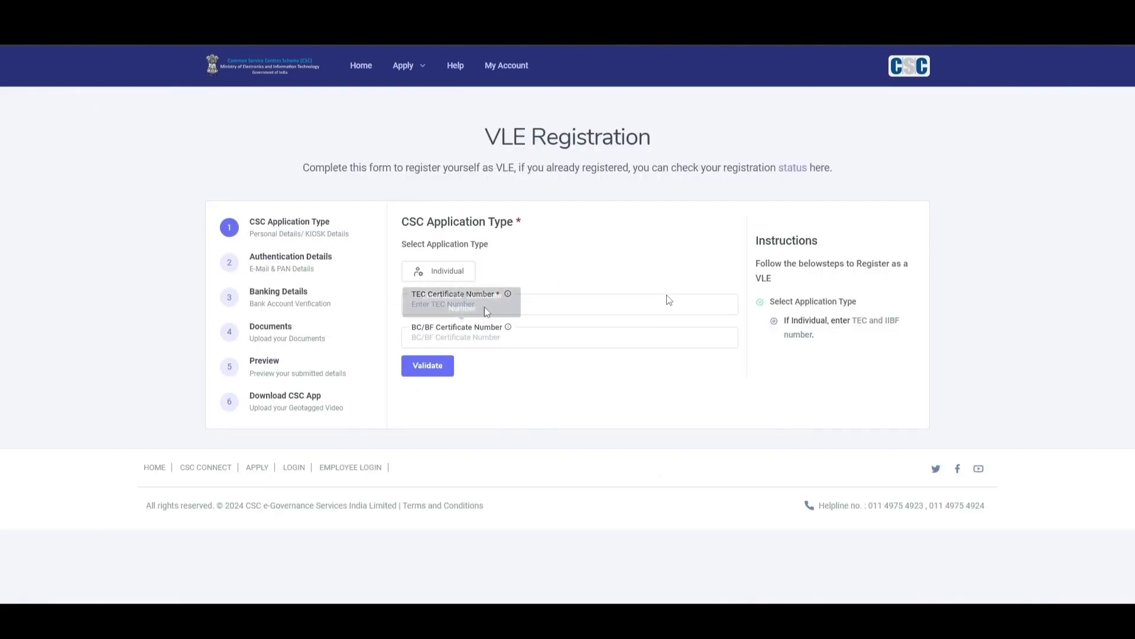
left_click(442, 308)
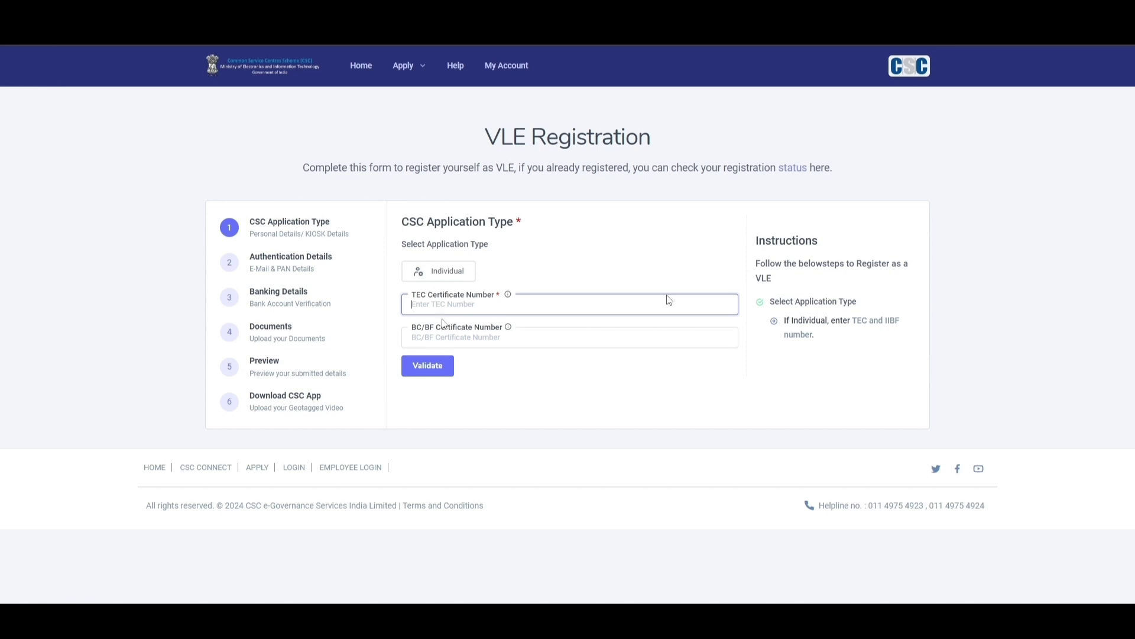
left_click(422, 374)
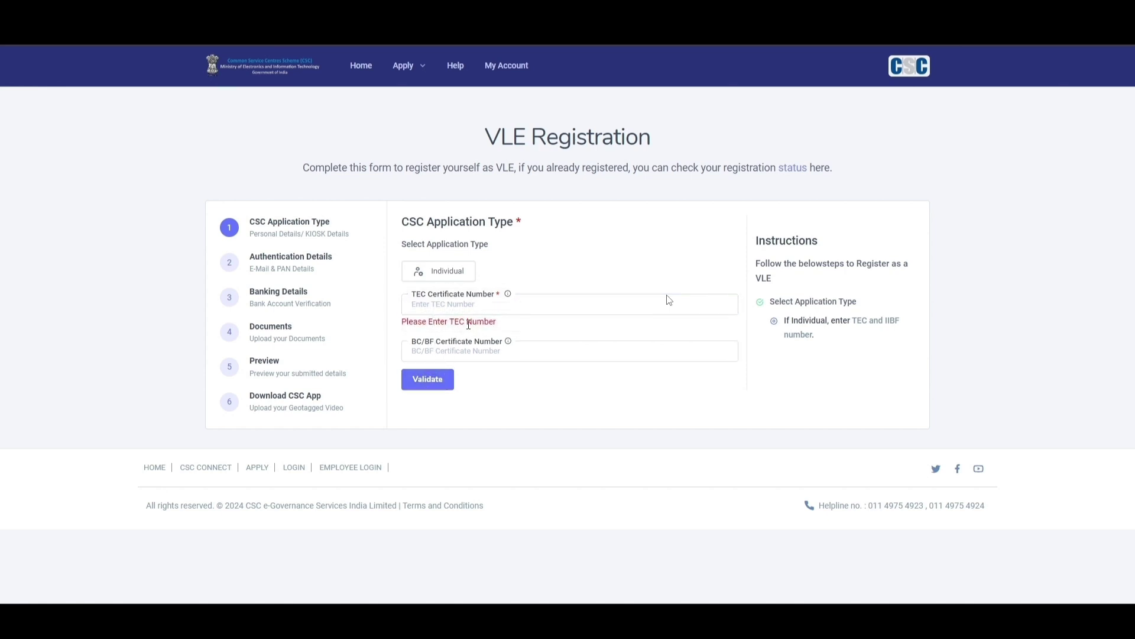
left_click(448, 308)
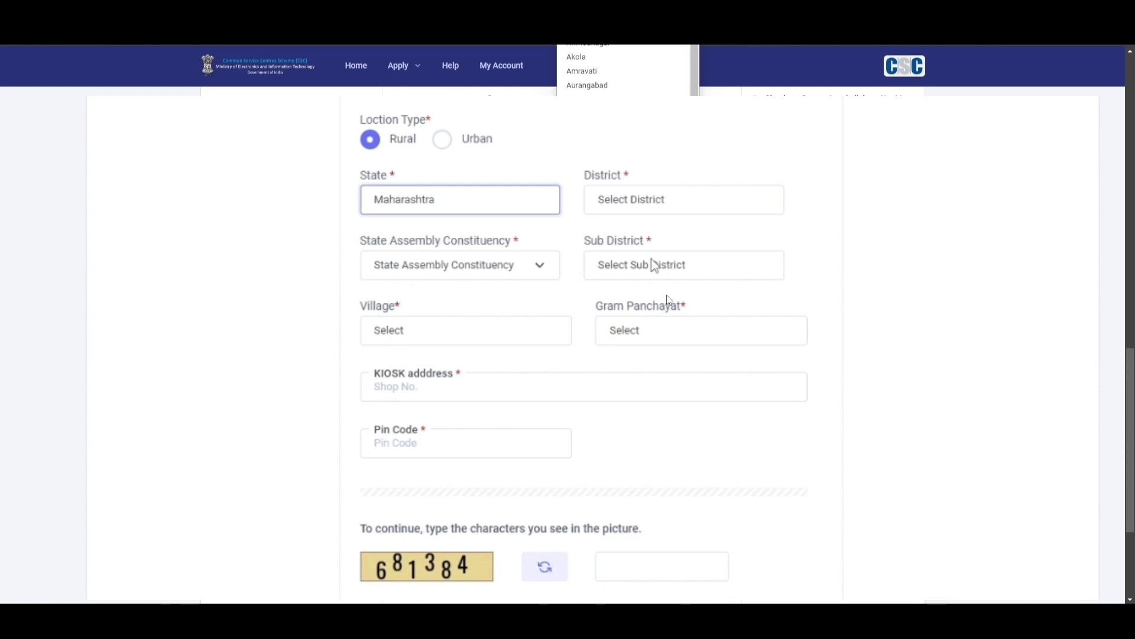
Close the district list and review the completed KIOSK address section
scroll(624, 70, "down", 3)
scroll(624, 70, "down", 3)
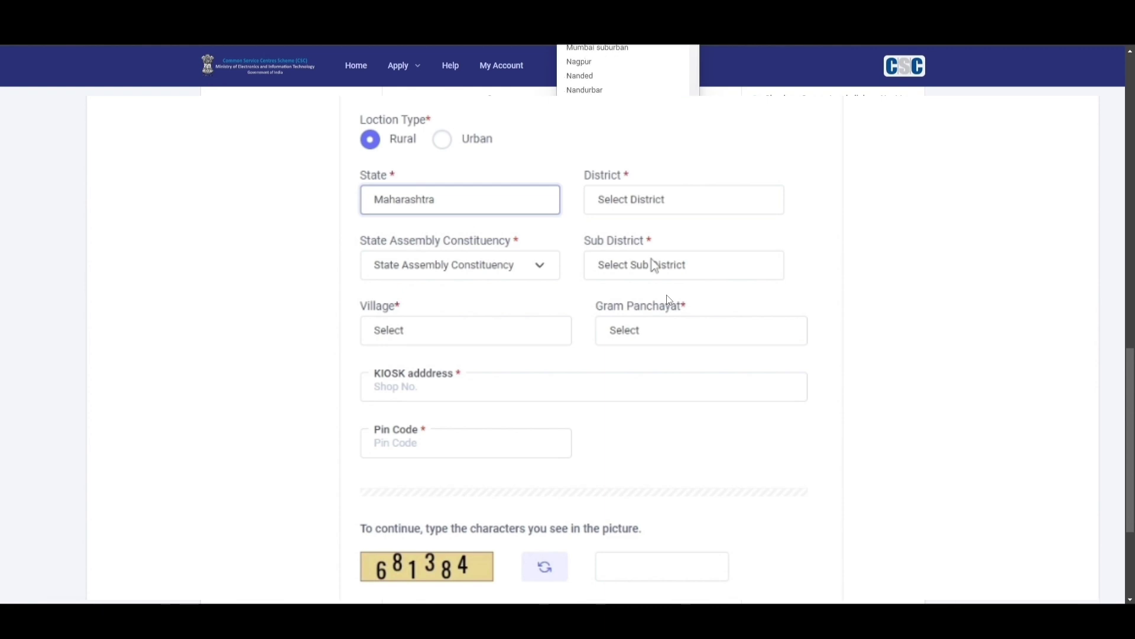
scroll(623, 70, "up", 8)
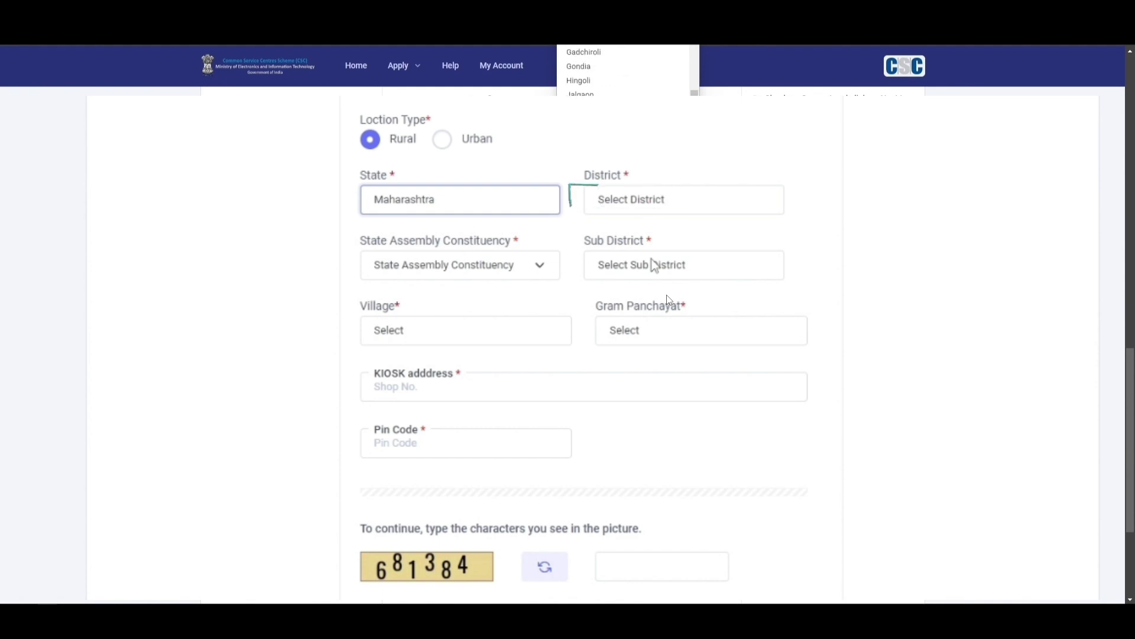
left_click(668, 297)
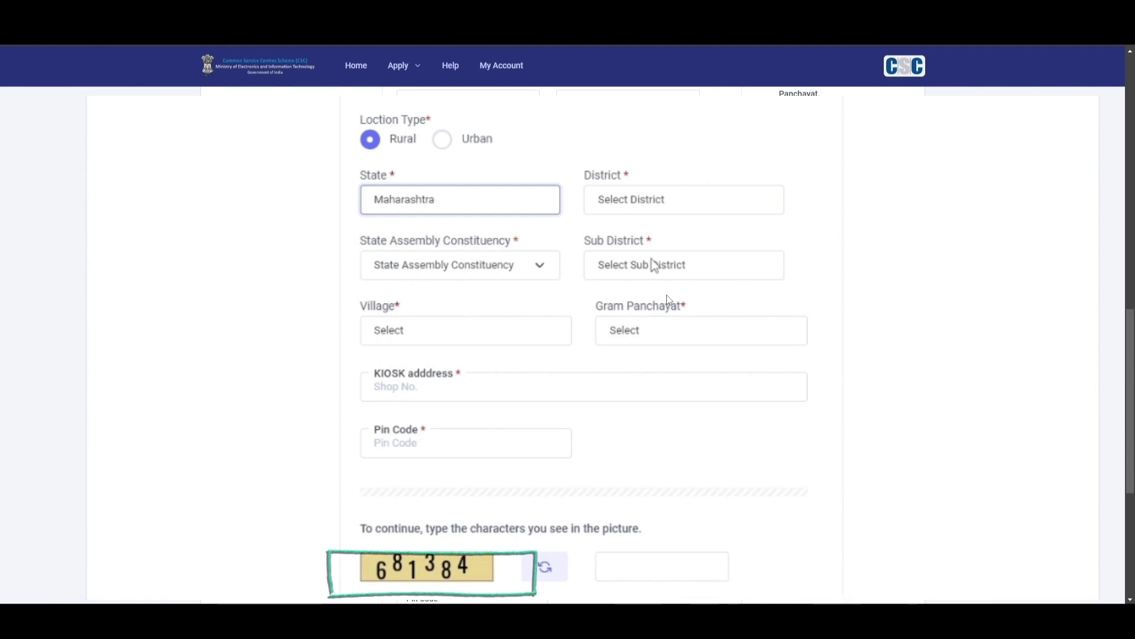
scroll(653, 261, "down", 5)
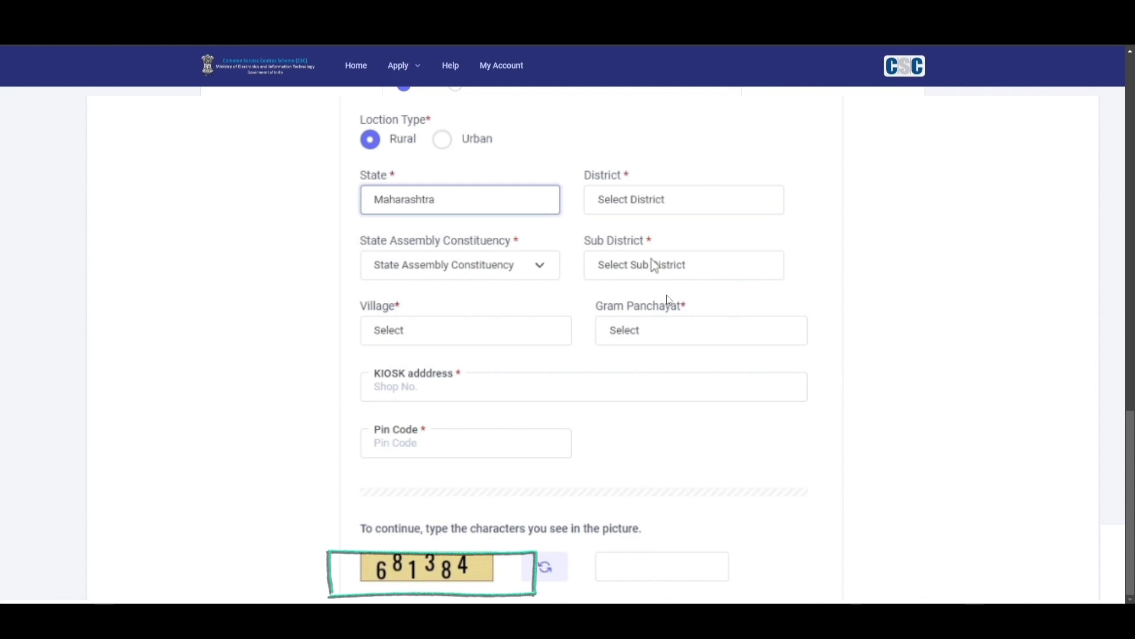
scroll(655, 265, "up", 2)
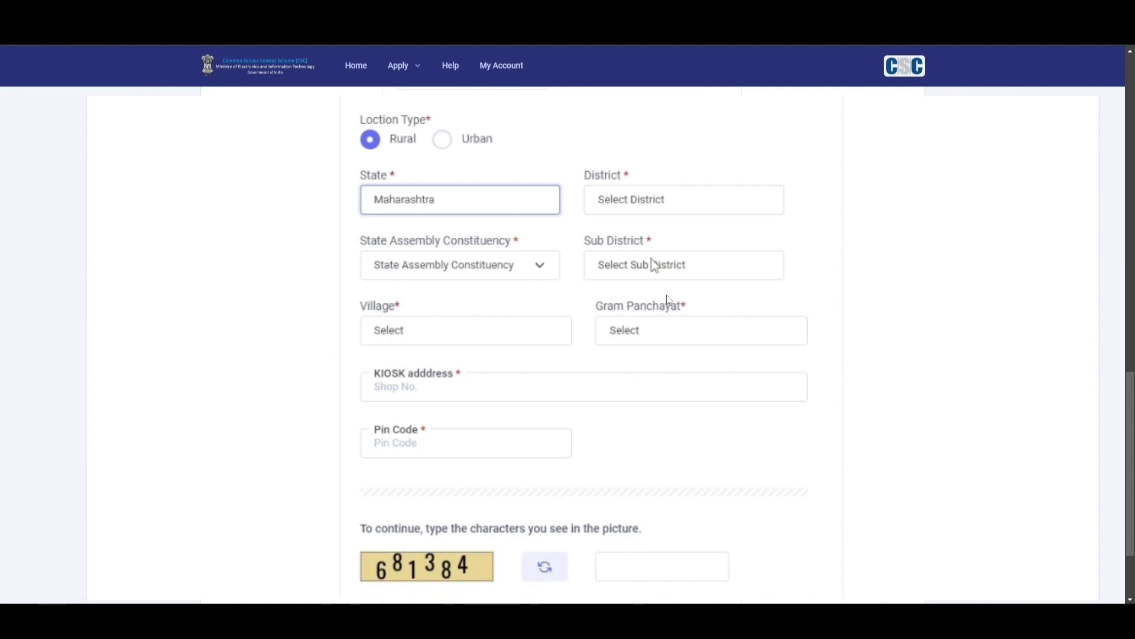
scroll(655, 265, "up", 2)
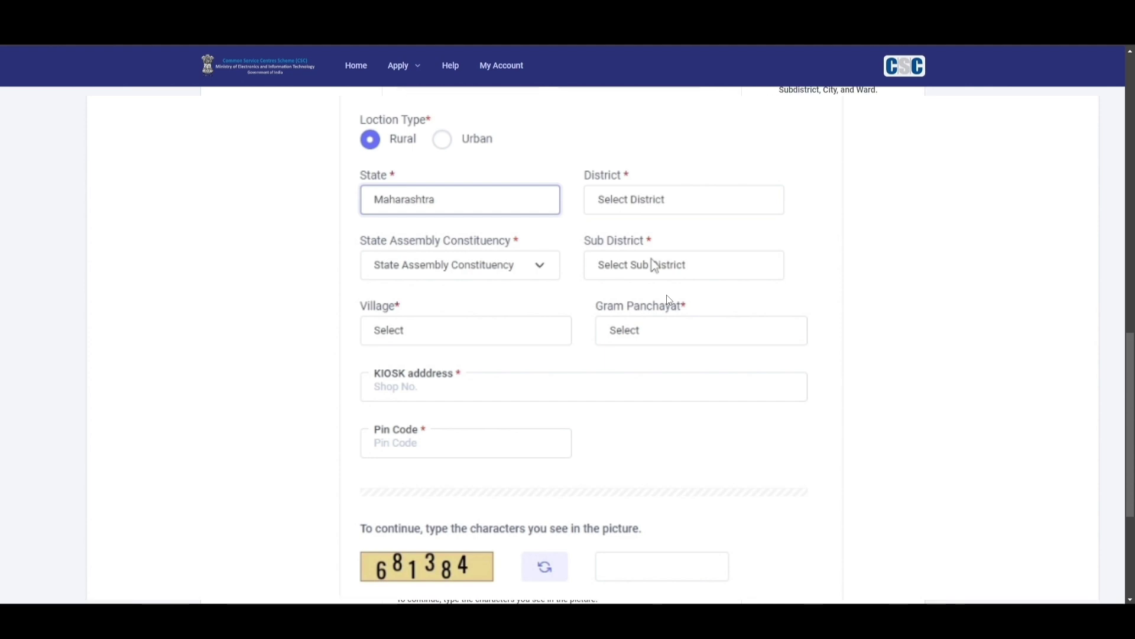
scroll(655, 265, "down", 3)
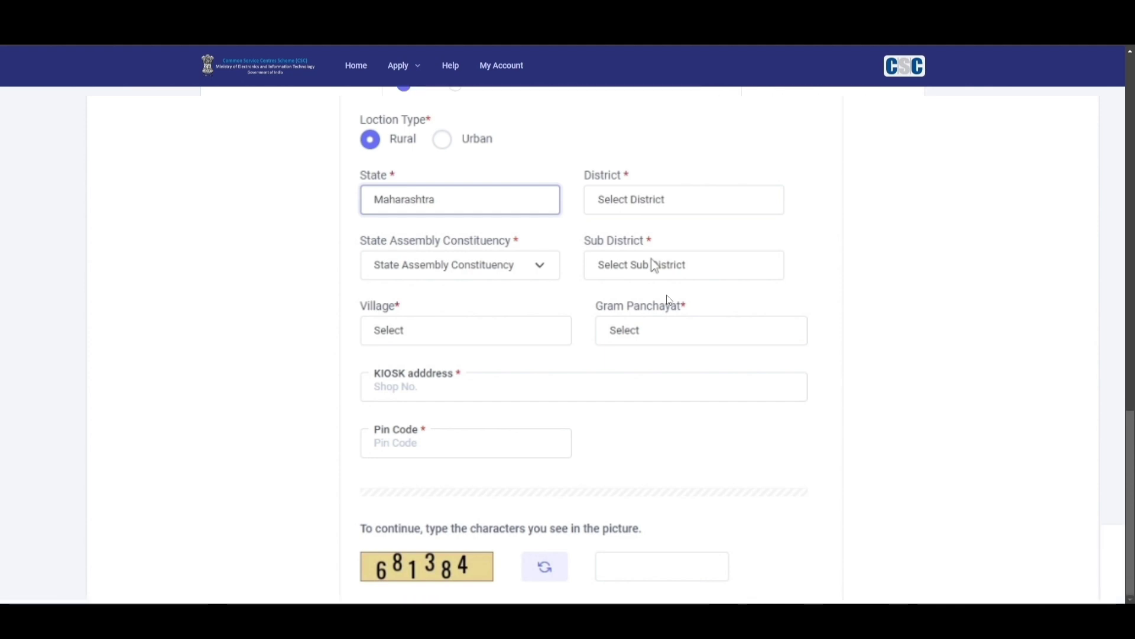
scroll(655, 265, "up", 5)
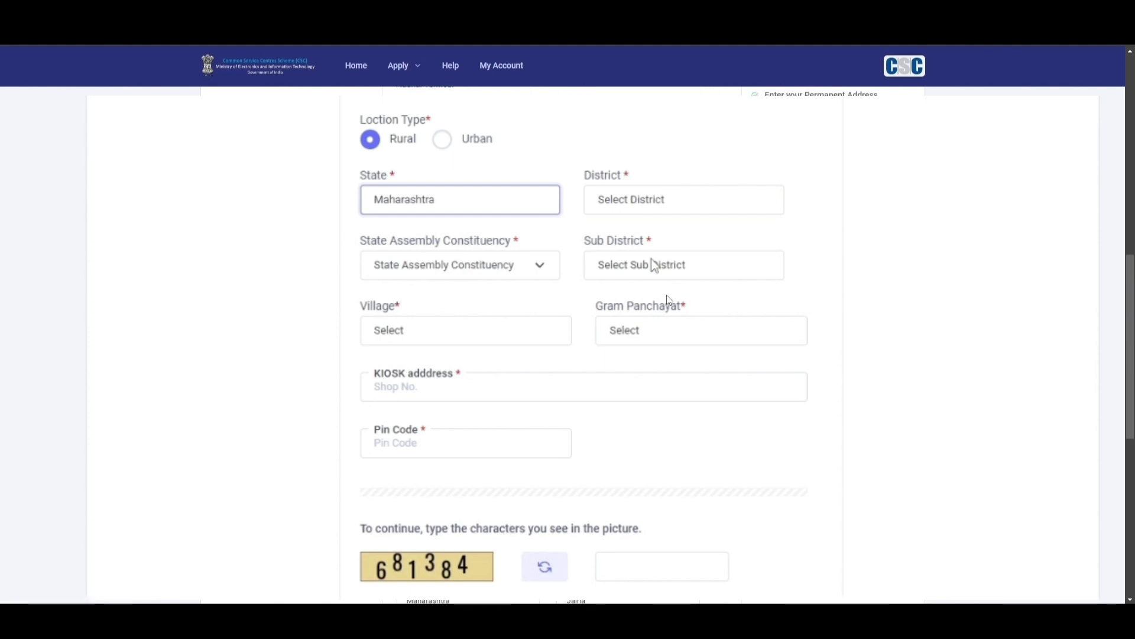
scroll(655, 265, "down", 5)
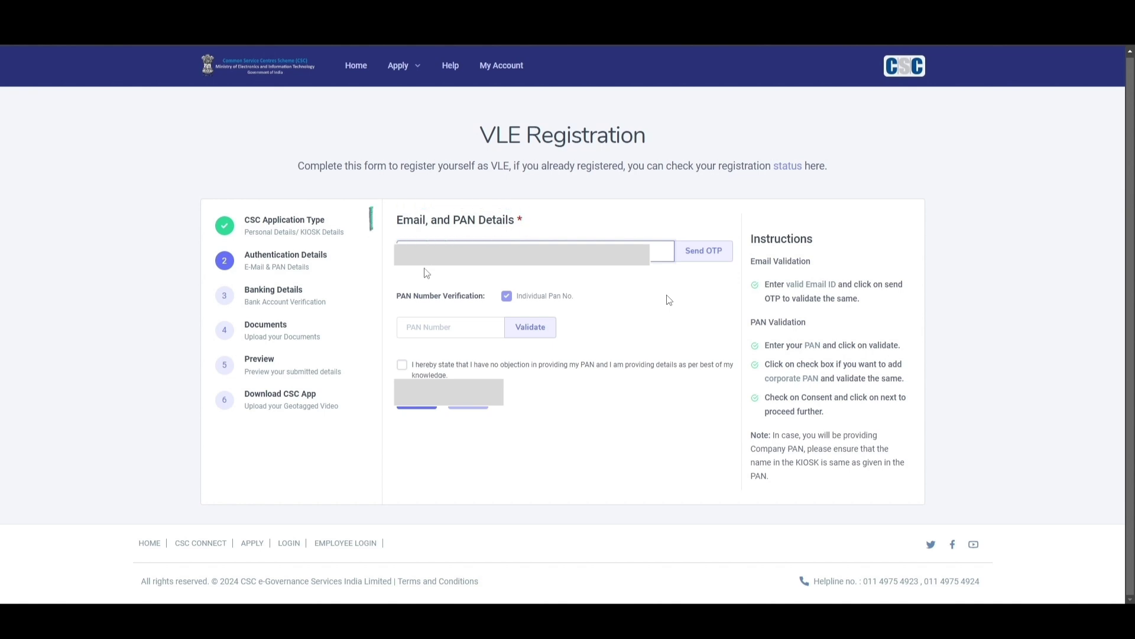
Send an OTP to the email, enter it, and validate the PAN number for a 100% match
left_click(702, 250)
left_click(520, 293)
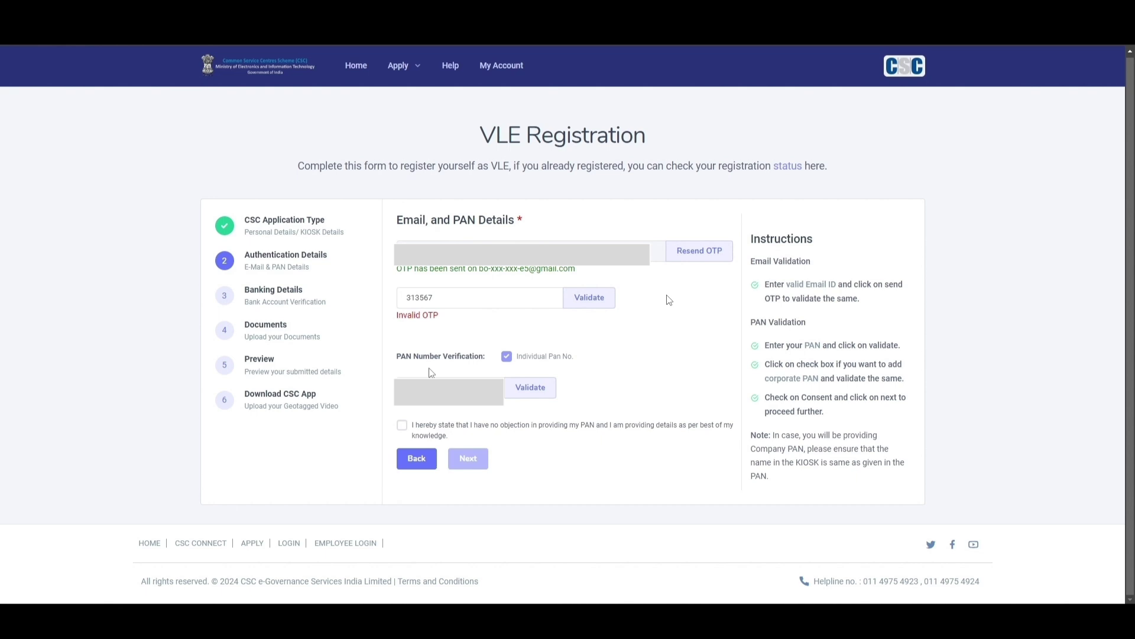
left_click(446, 377)
left_click(530, 387)
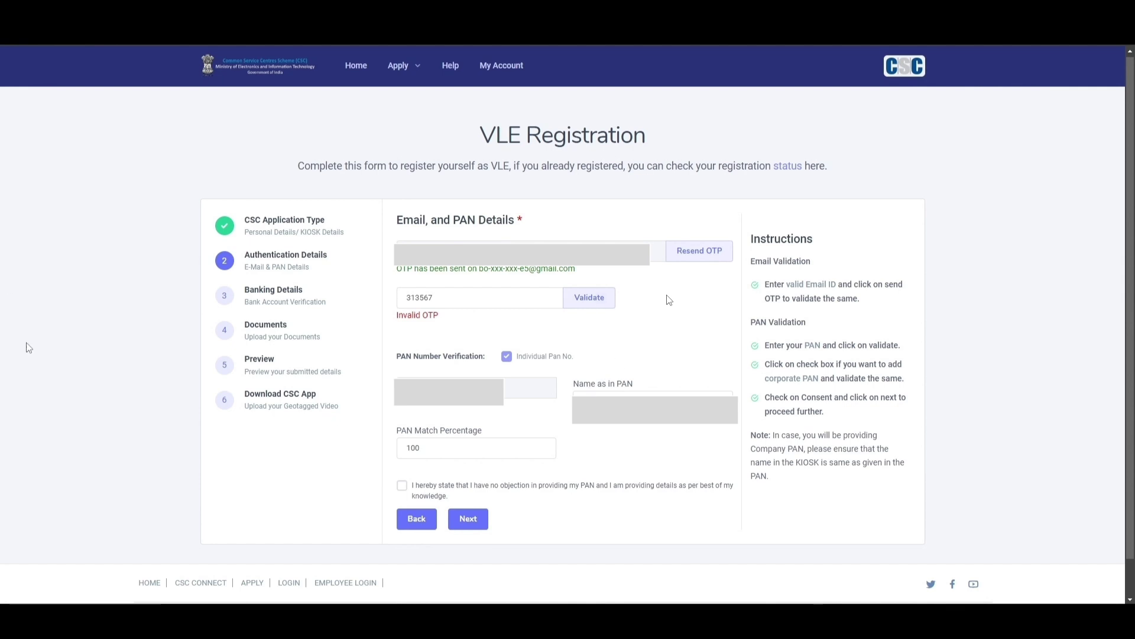
Accept the PAN consent, verify the email with the re-entered OTP, and continue to Bank Details
left_click(403, 485)
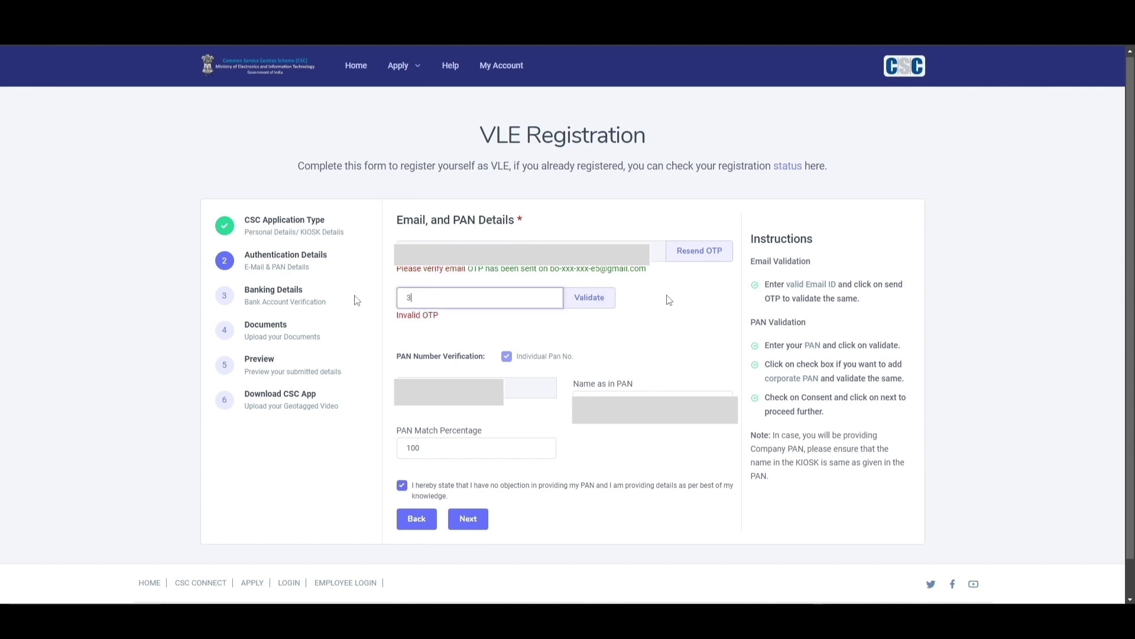
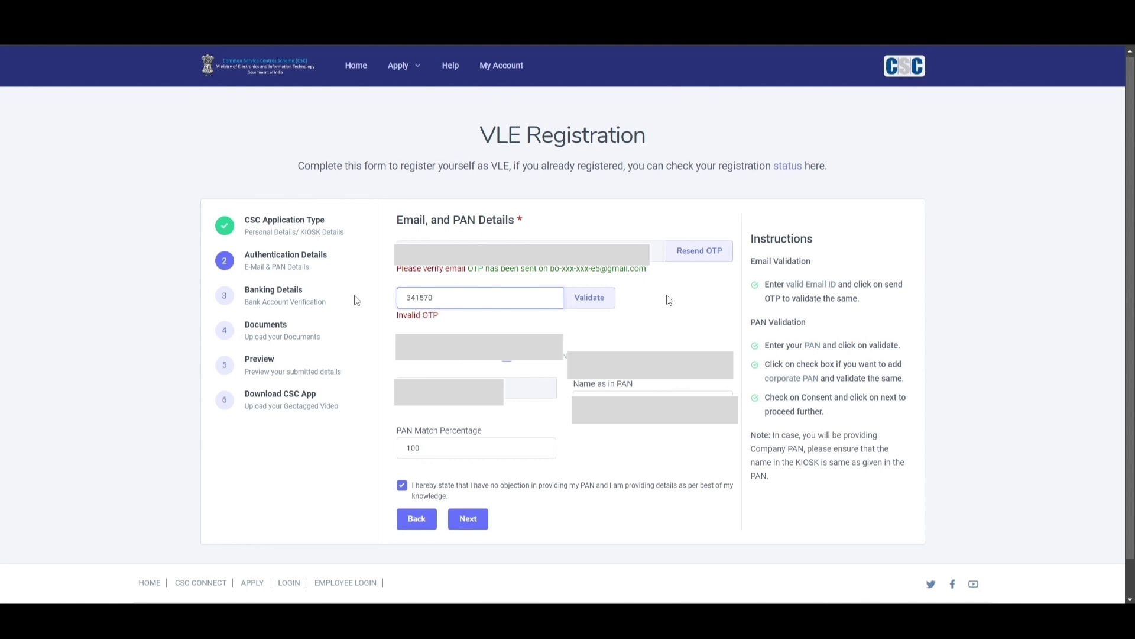
left_click(587, 299)
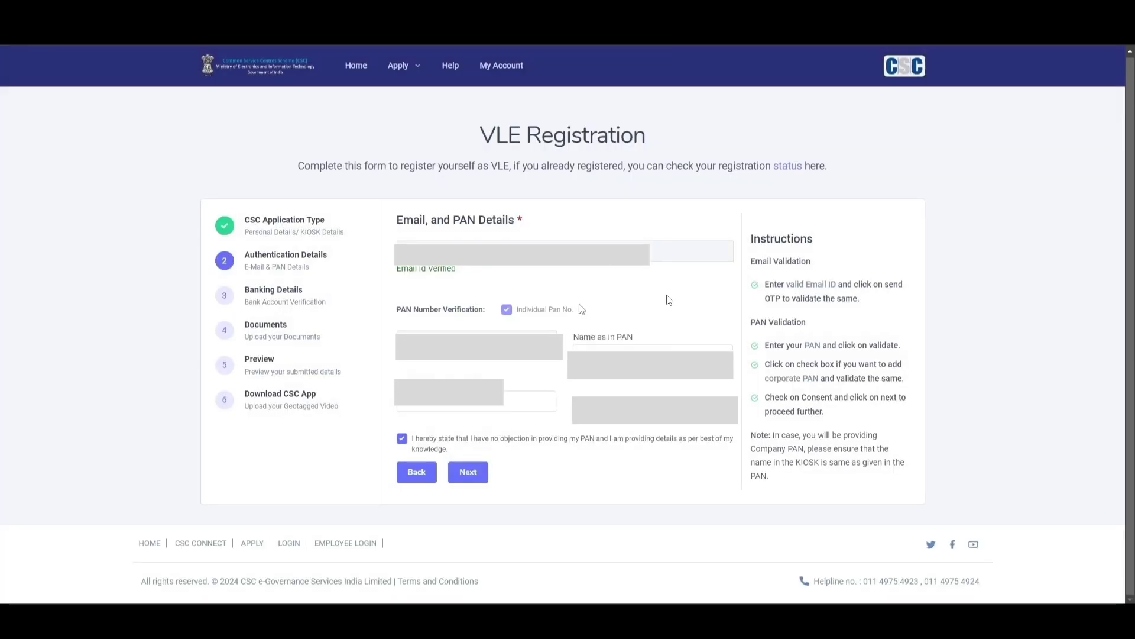
left_click(465, 477)
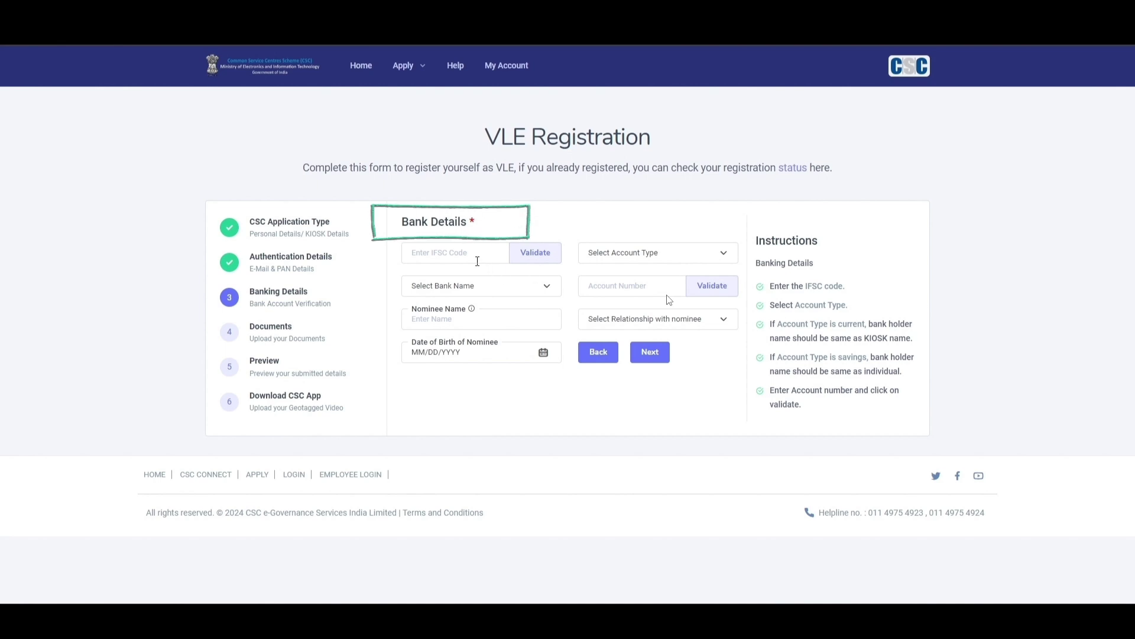
Choose Savings as the account type and validate the IFSC code to show branch details
left_click(624, 255)
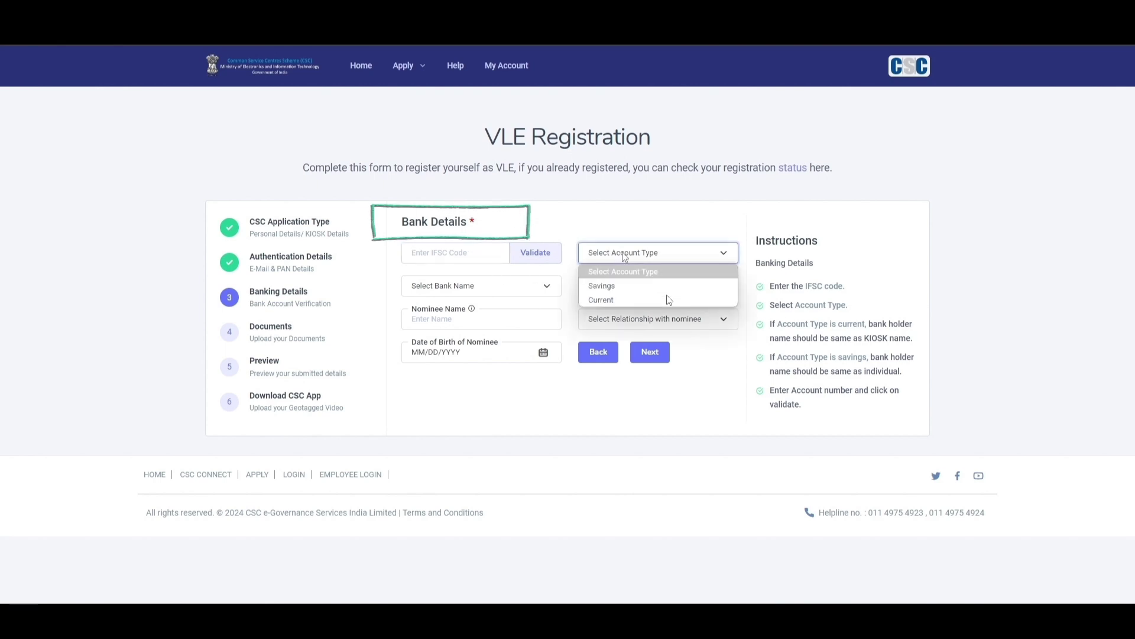
left_click(603, 286)
left_click(468, 255)
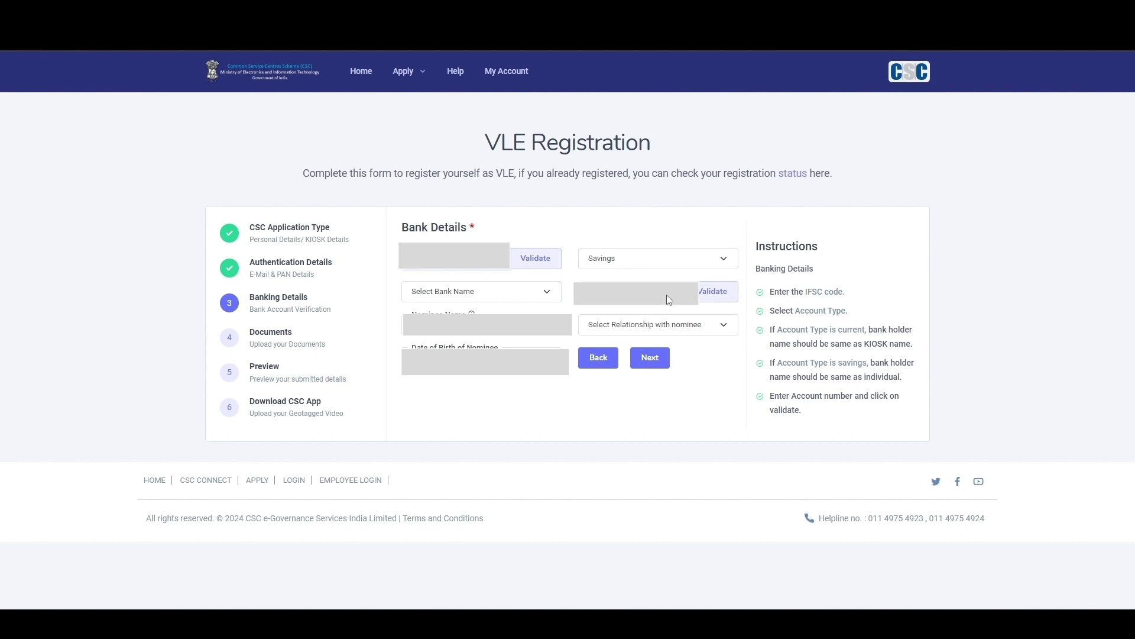
left_click(535, 258)
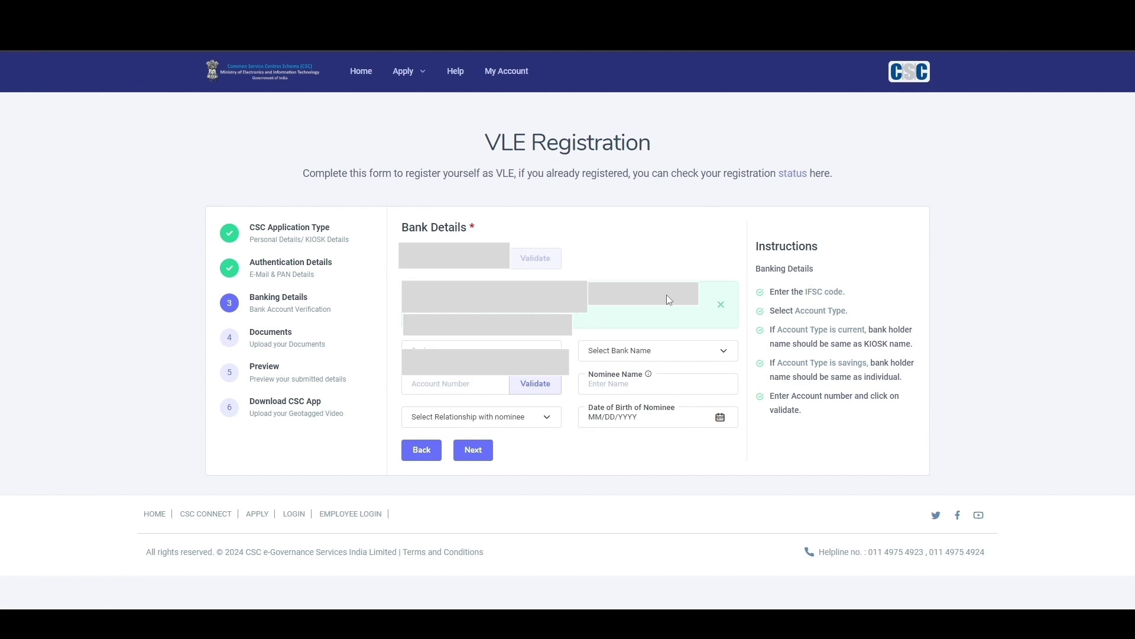
Select Bank of Maharashtra as the bank name and paste in the bank account number
left_click(618, 353)
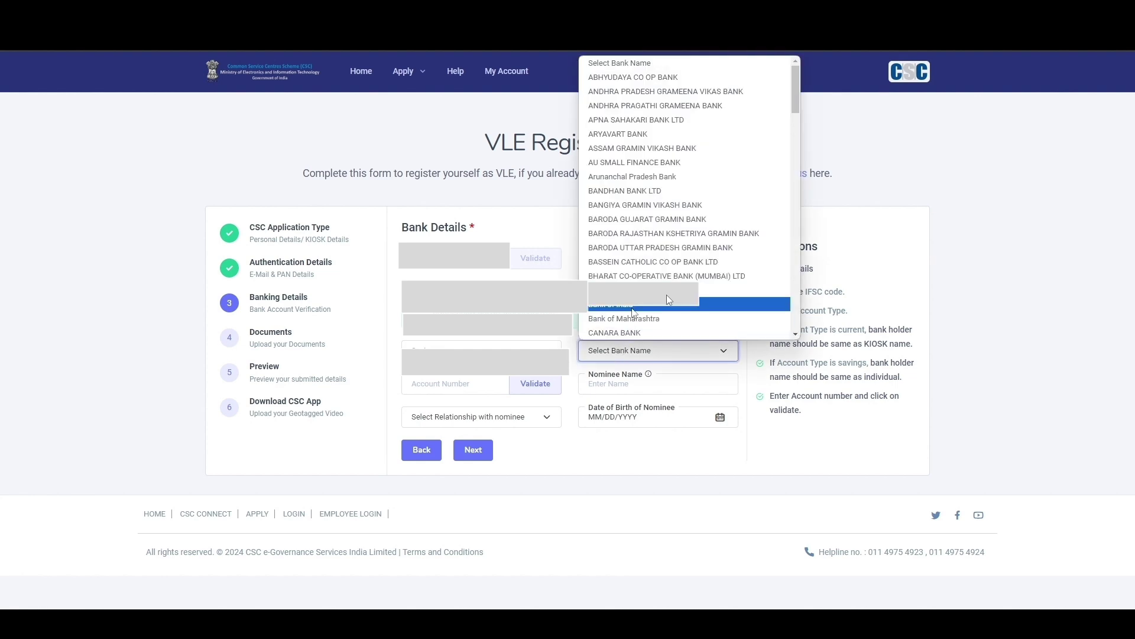
left_click(631, 317)
left_click(482, 354)
key("Return")
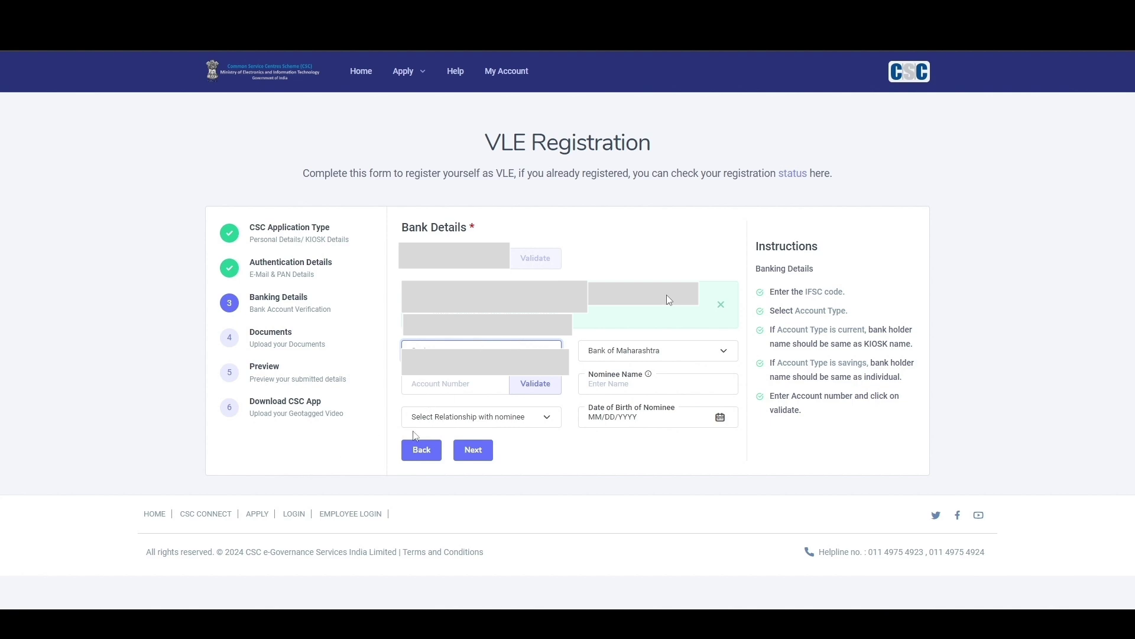
left_click(472, 387)
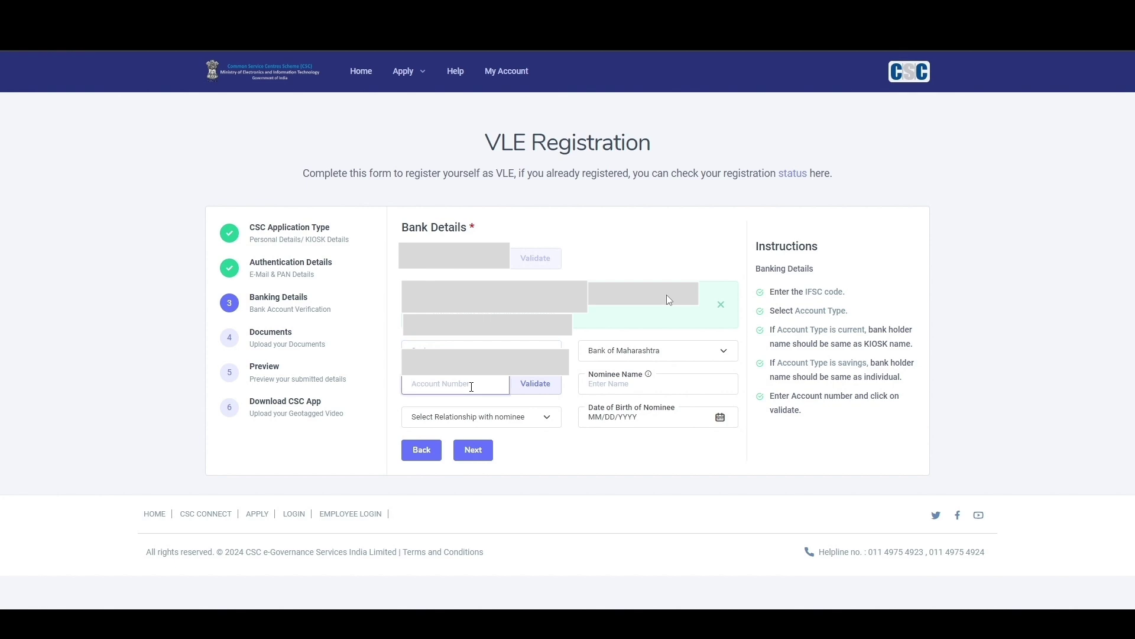
key("ctrl+v")
Validate the bank account number until 'Account Verified' appears
left_click(536, 383)
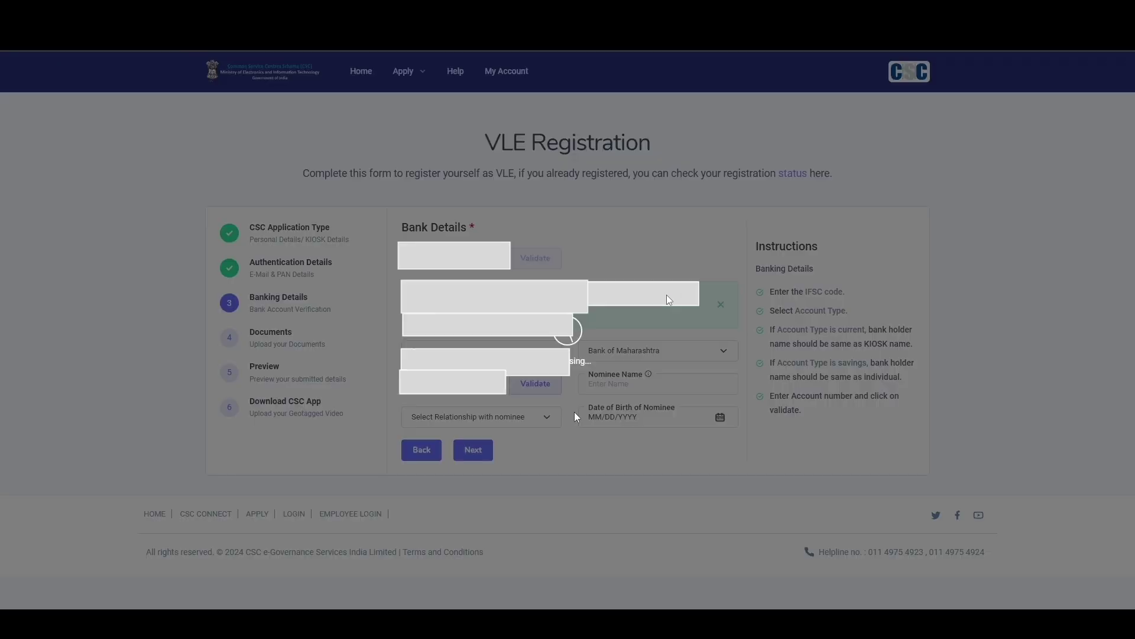
left_click(576, 417)
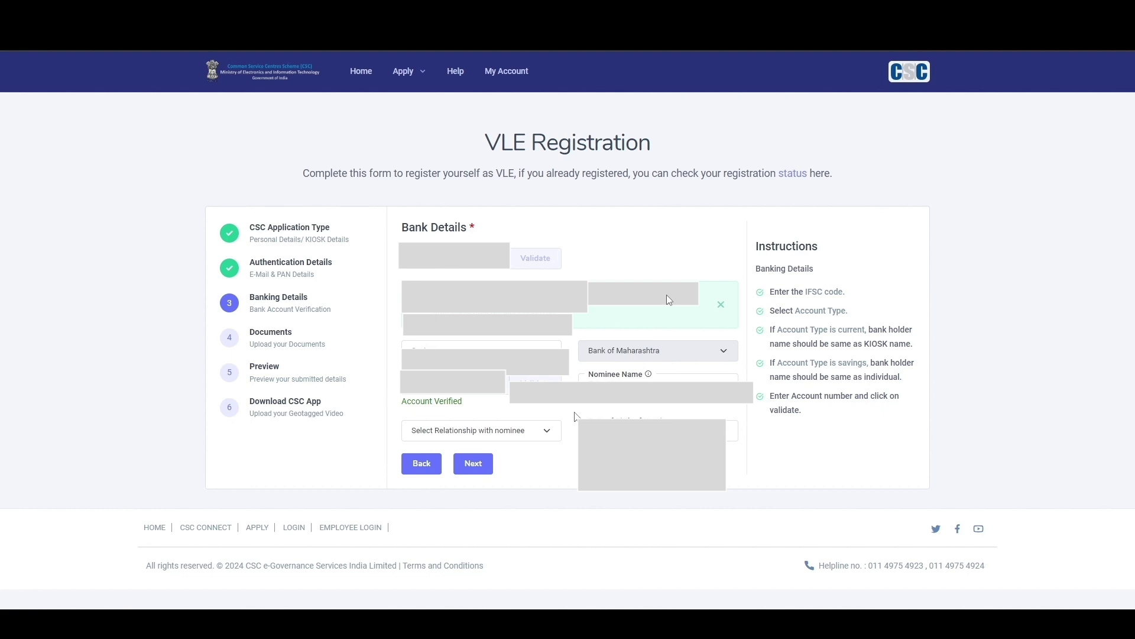
Enter the nominee's name and choose Sibling as the relationship with the nominee
left_click(635, 381)
left_click(459, 436)
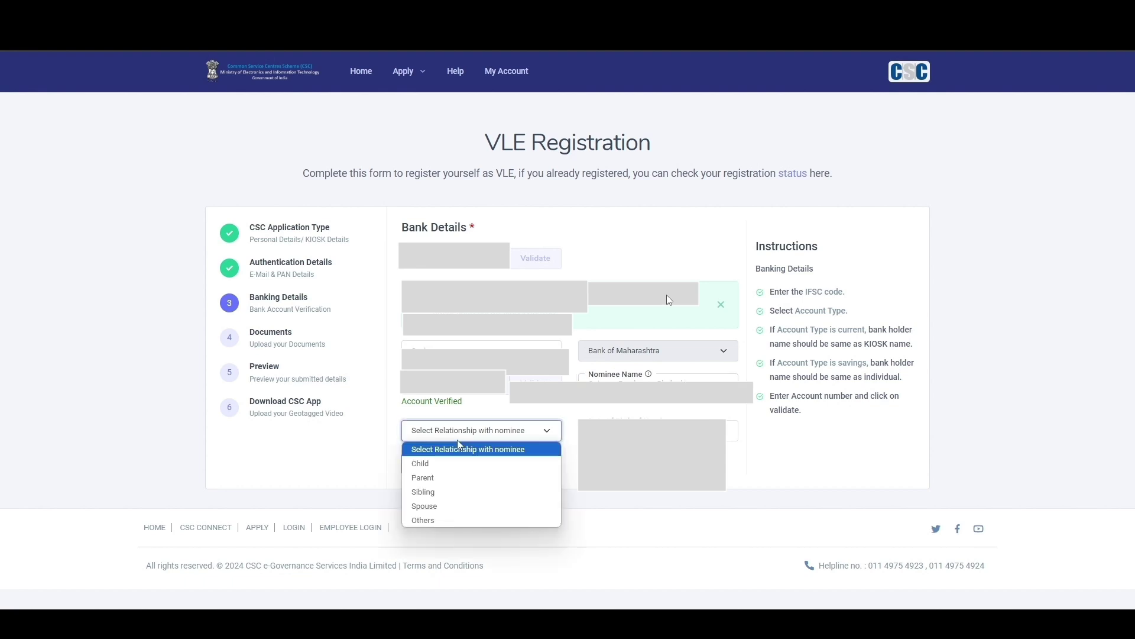
left_click(435, 492)
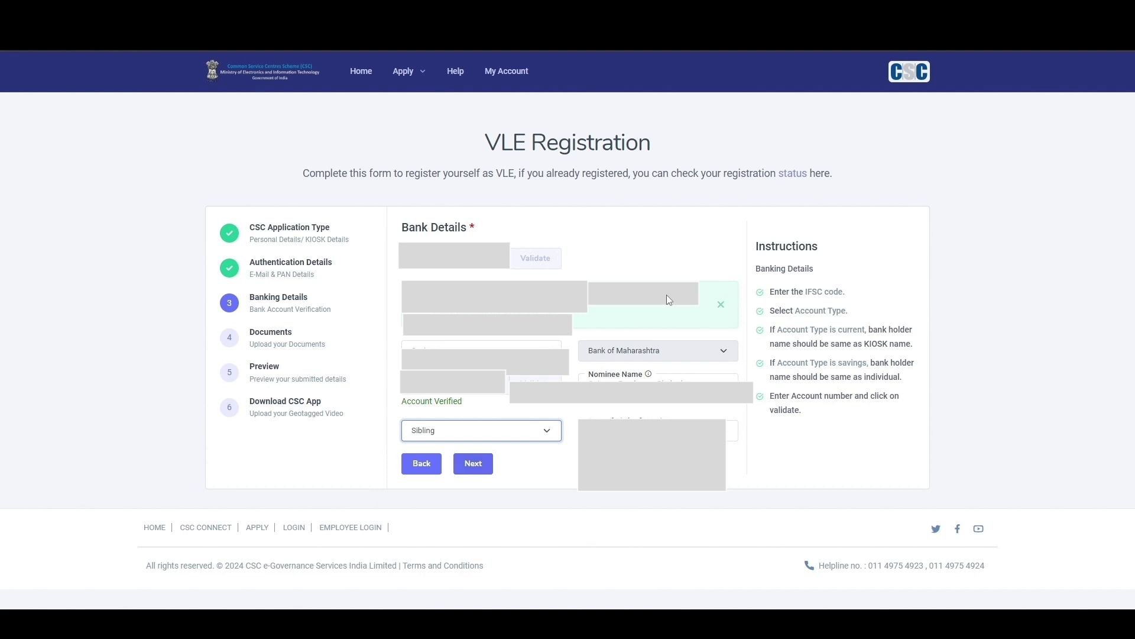
left_click(656, 429)
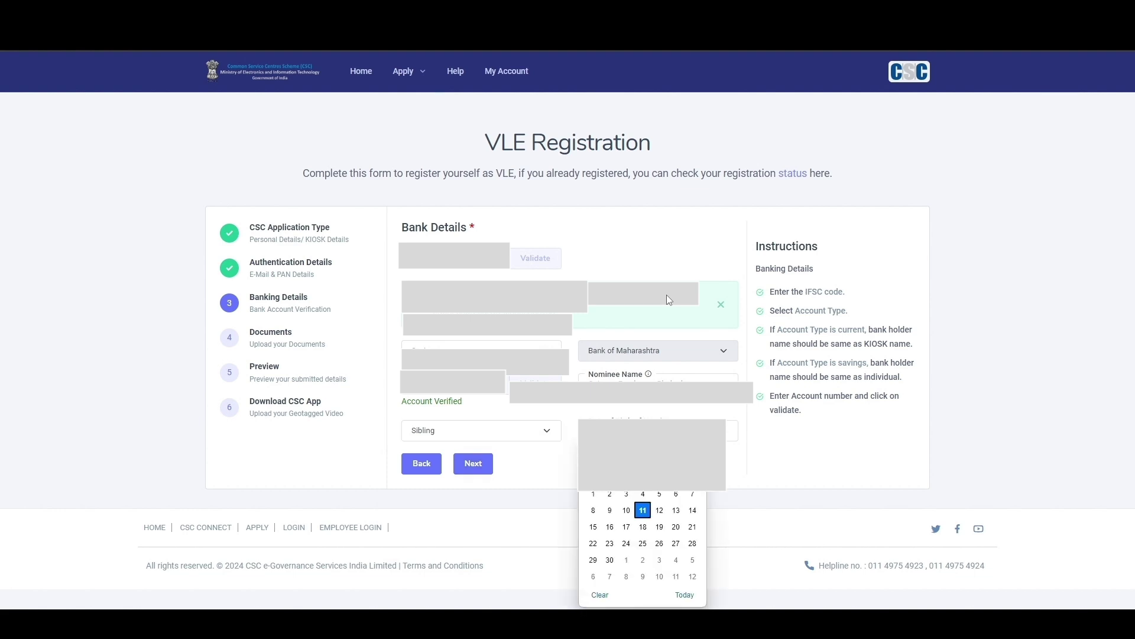
Open the nominee's date-of-birth picker and browse the month and year views toward 1997
left_click(732, 474)
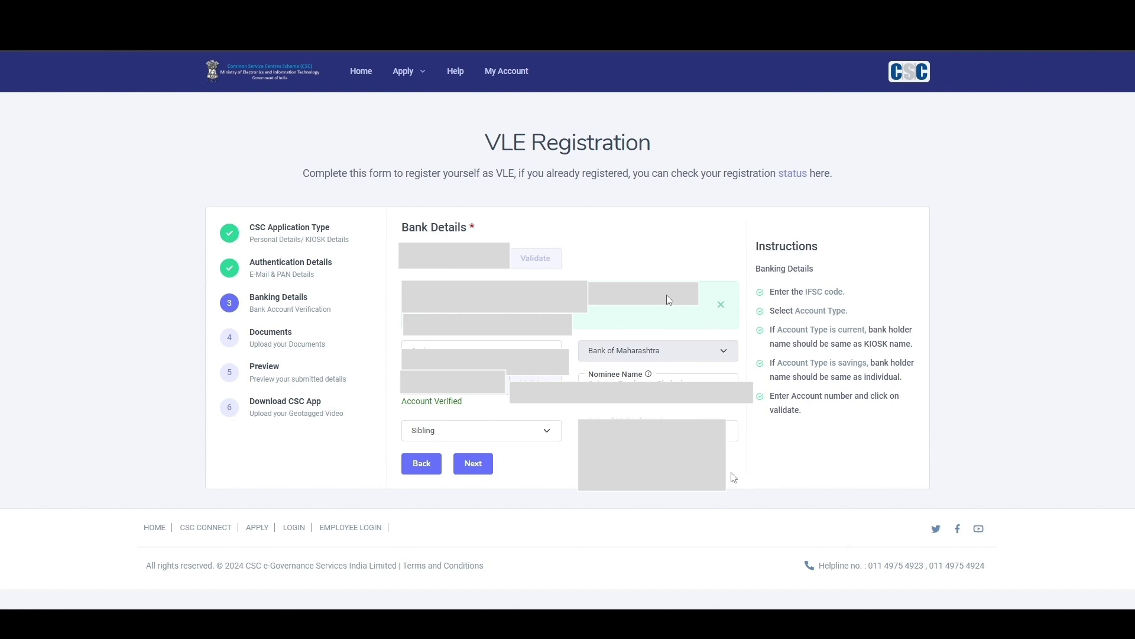
left_click(698, 431)
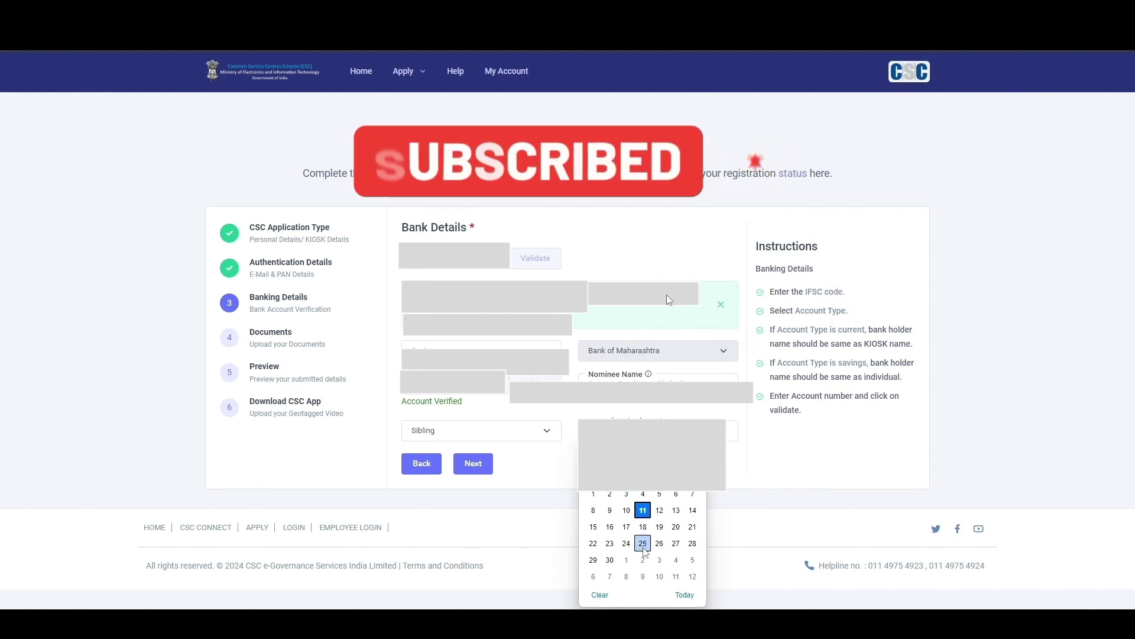
scroll(682, 522, "up", 3)
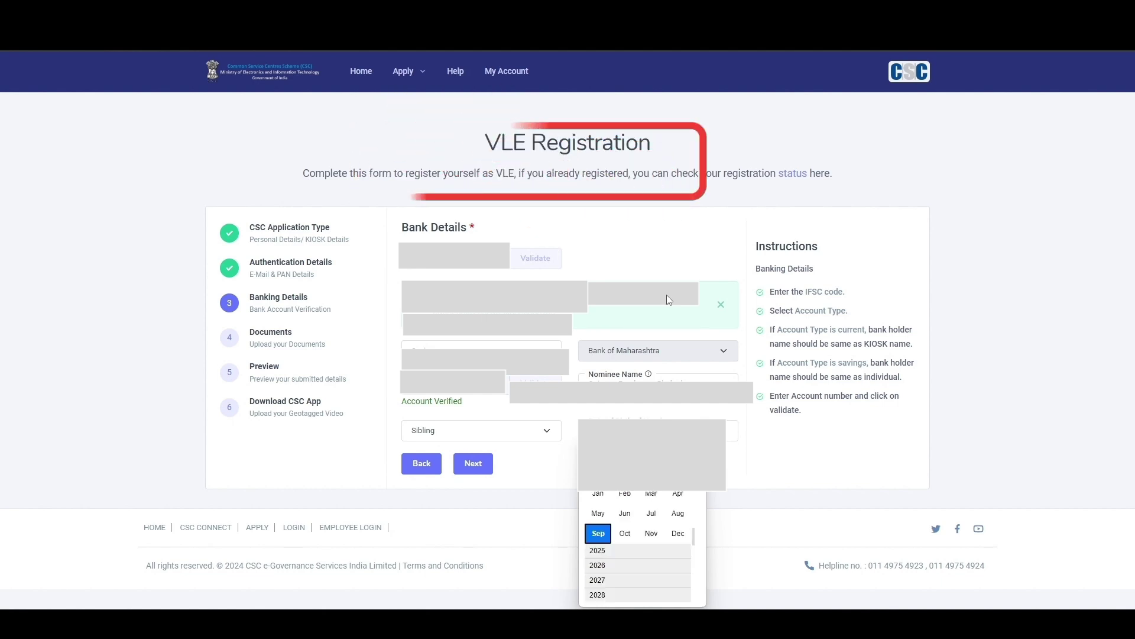
left_click(625, 514)
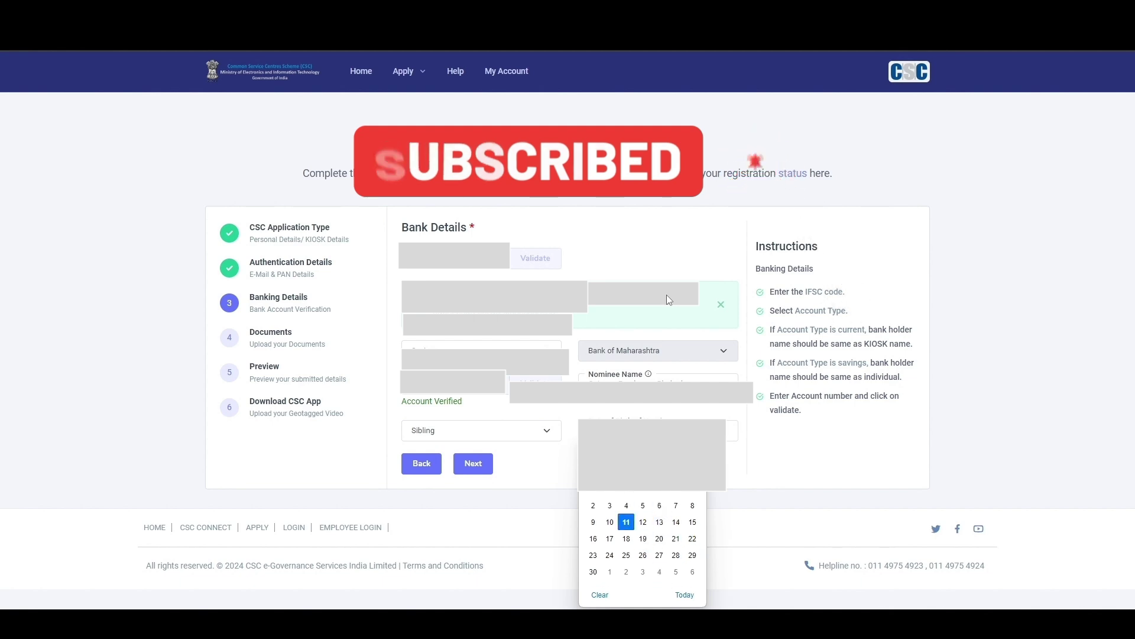
left_click(642, 470)
scroll(613, 577, "down", 3)
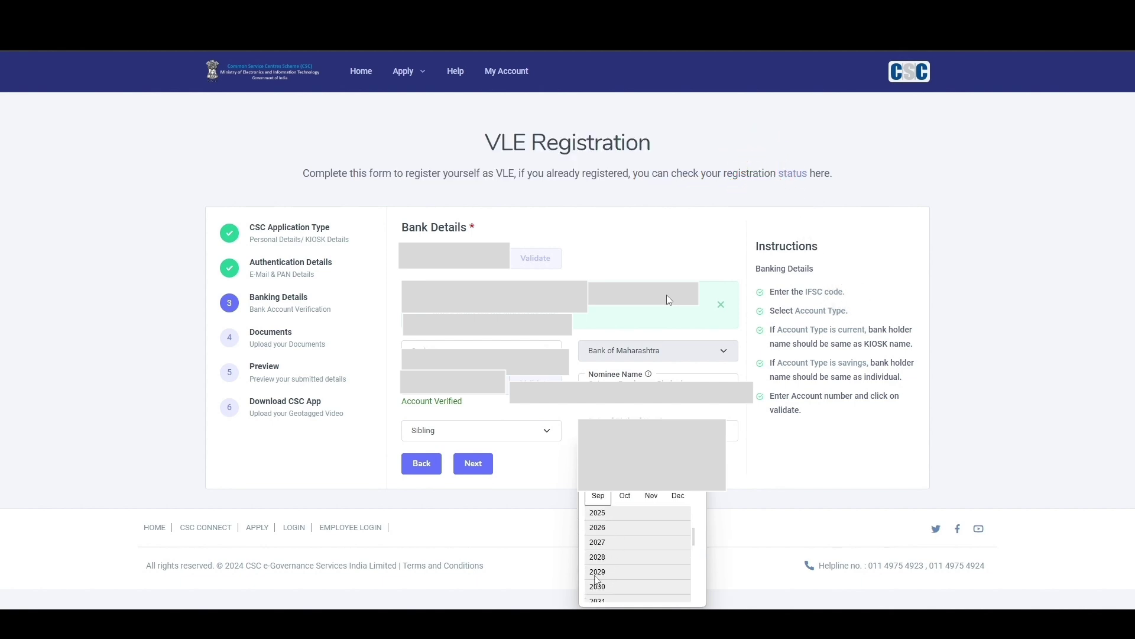
scroll(699, 567, "down", 5)
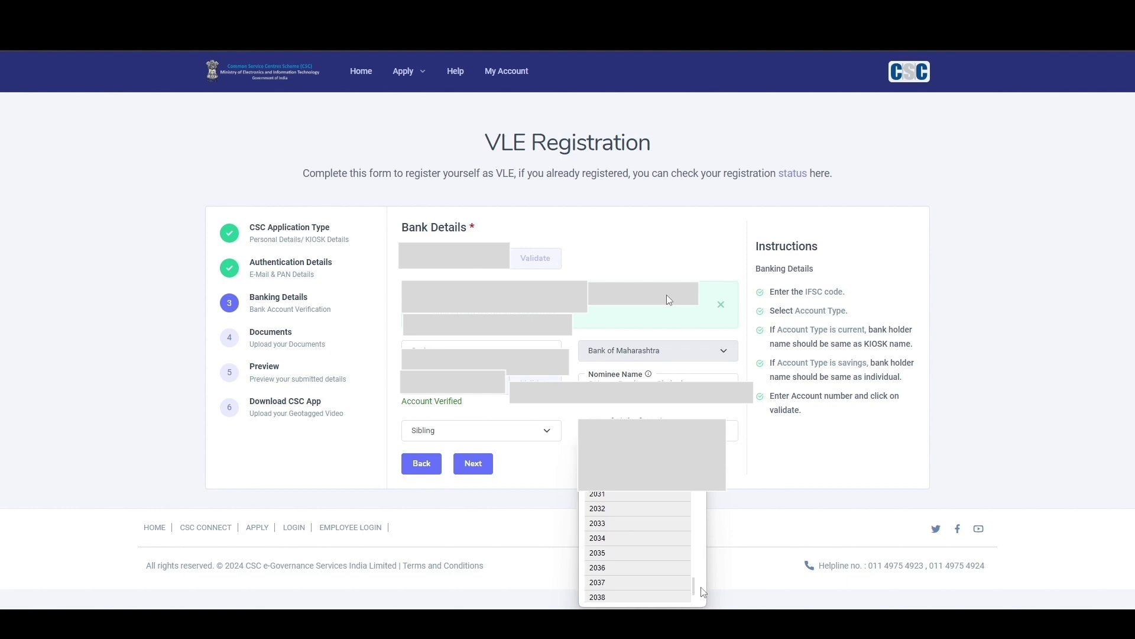
left_click(701, 595)
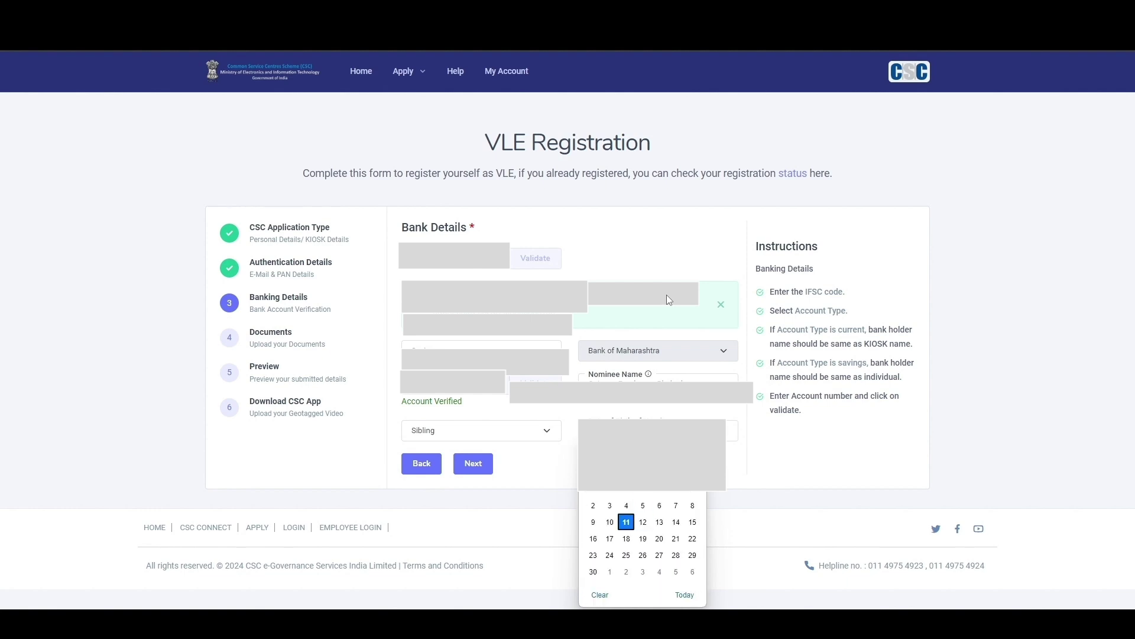
left_click(643, 470)
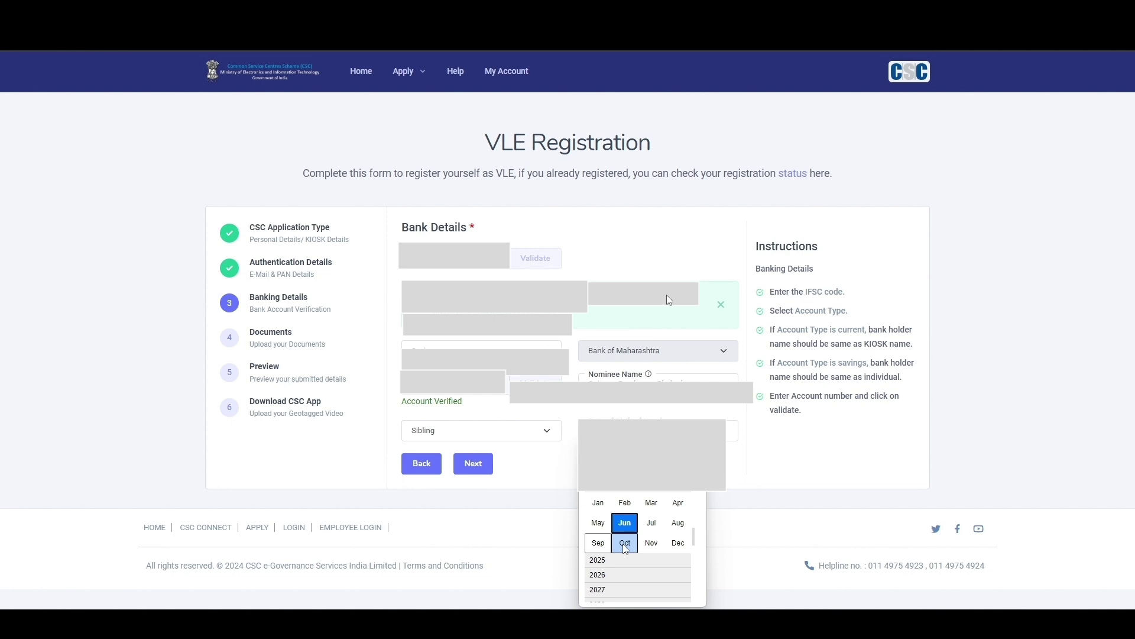
scroll(604, 549, "down", 1)
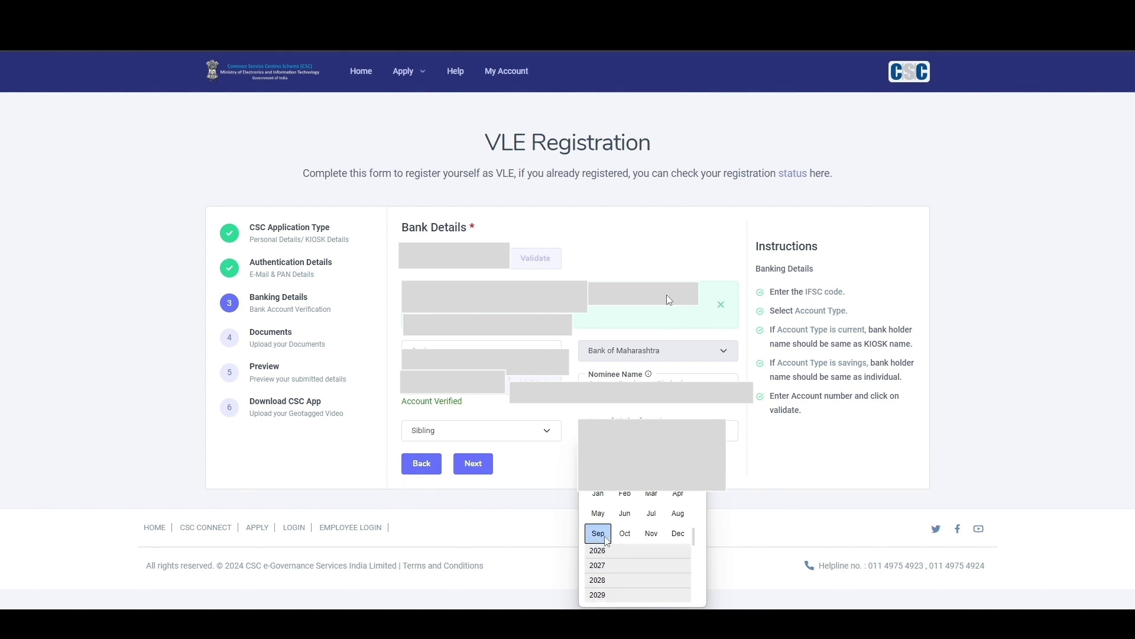
scroll(607, 559, "down", 1)
left_click_drag(696, 543, 678, 559)
scroll(677, 559, "up", 15)
scroll(639, 547, "up", 15)
scroll(639, 547, "up", 8)
scroll(668, 541, "up", 3)
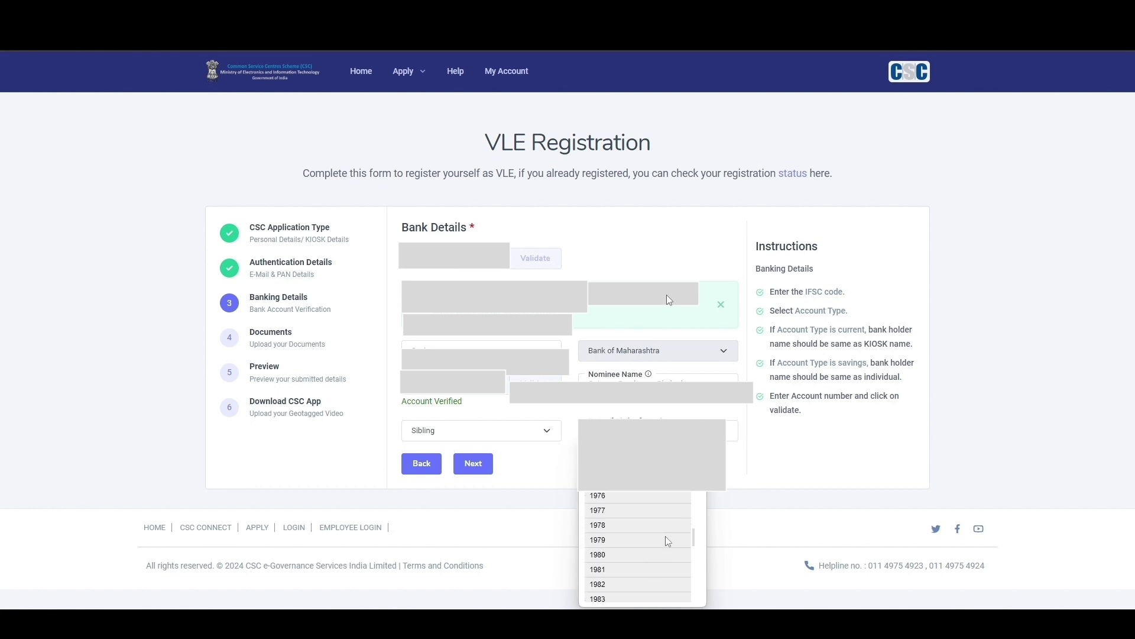
scroll(676, 566, "down", 6)
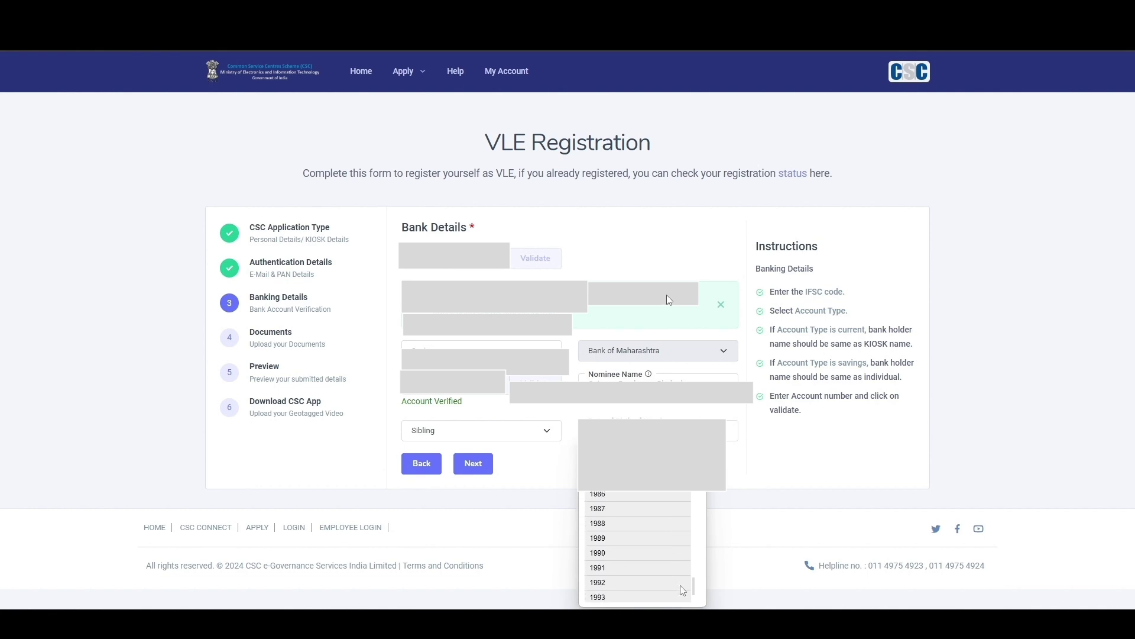
scroll(680, 563, "down", 2)
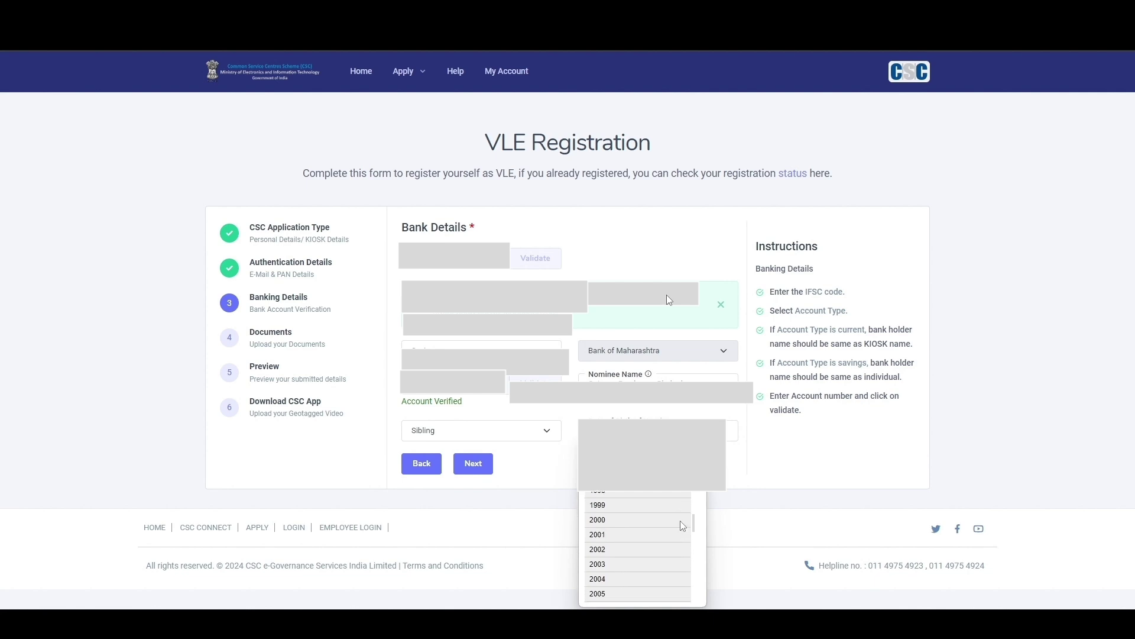
scroll(678, 526, "up", 1)
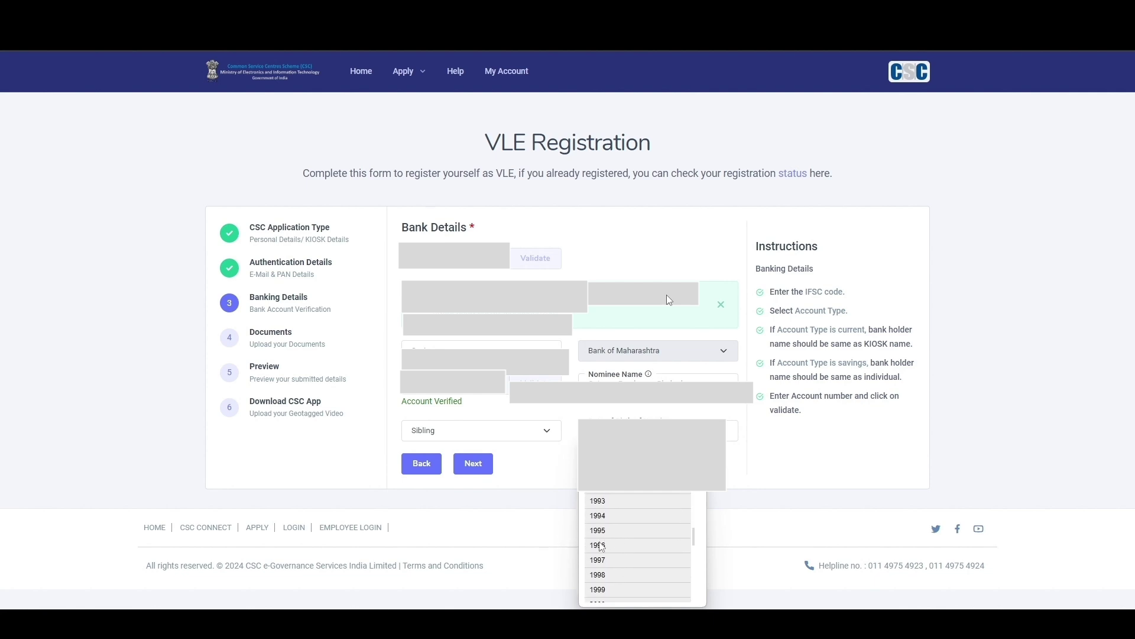
left_click(604, 560)
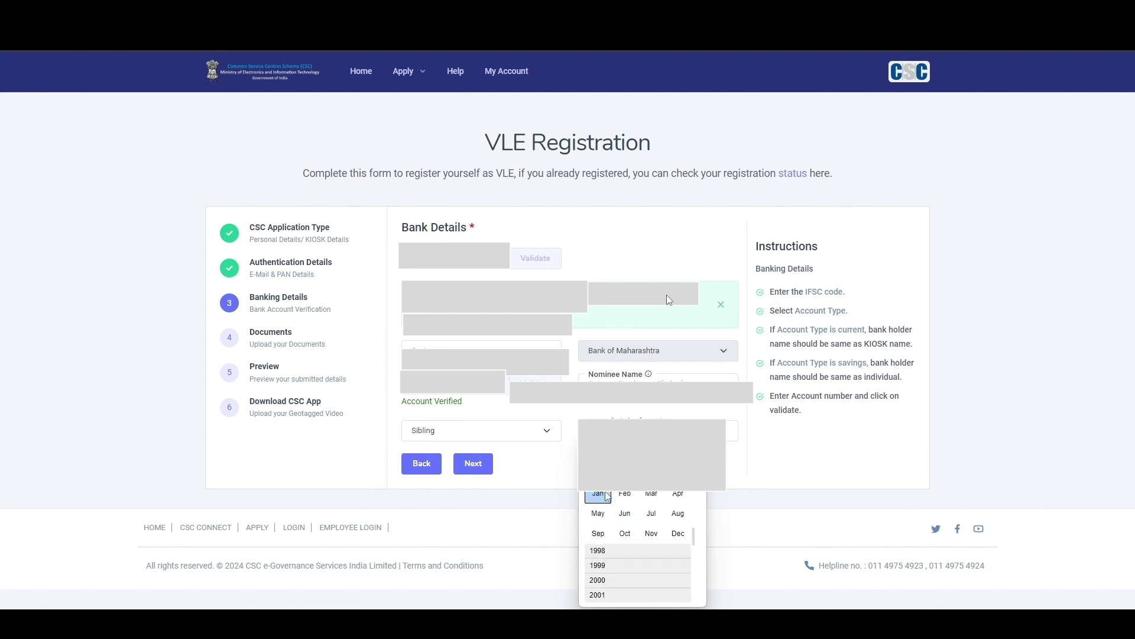
left_click(625, 513)
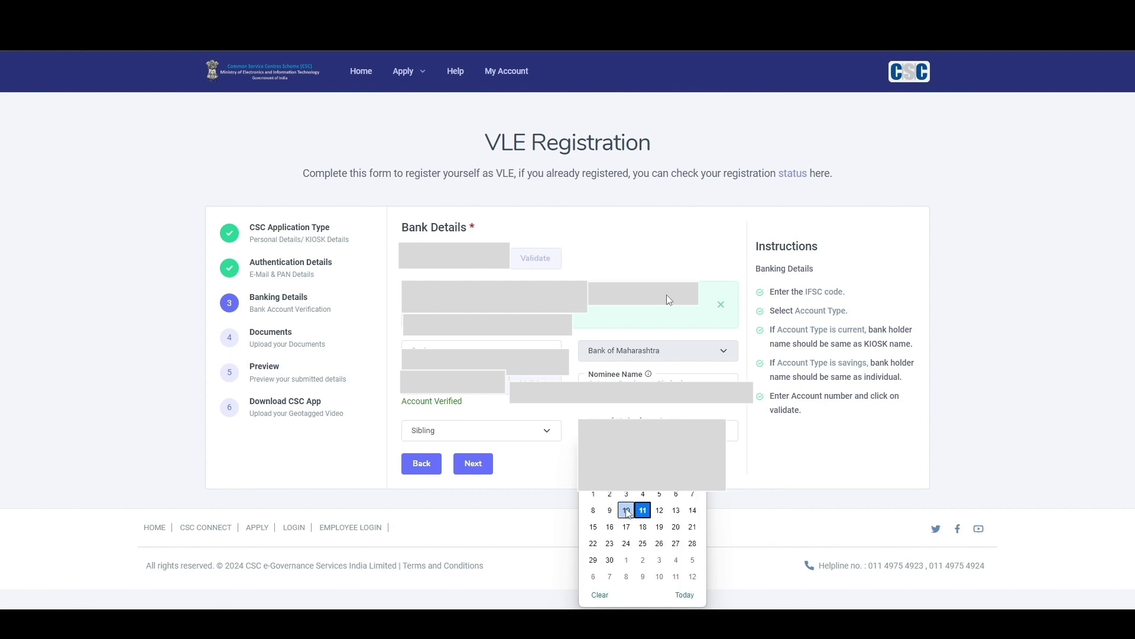
left_click(630, 512)
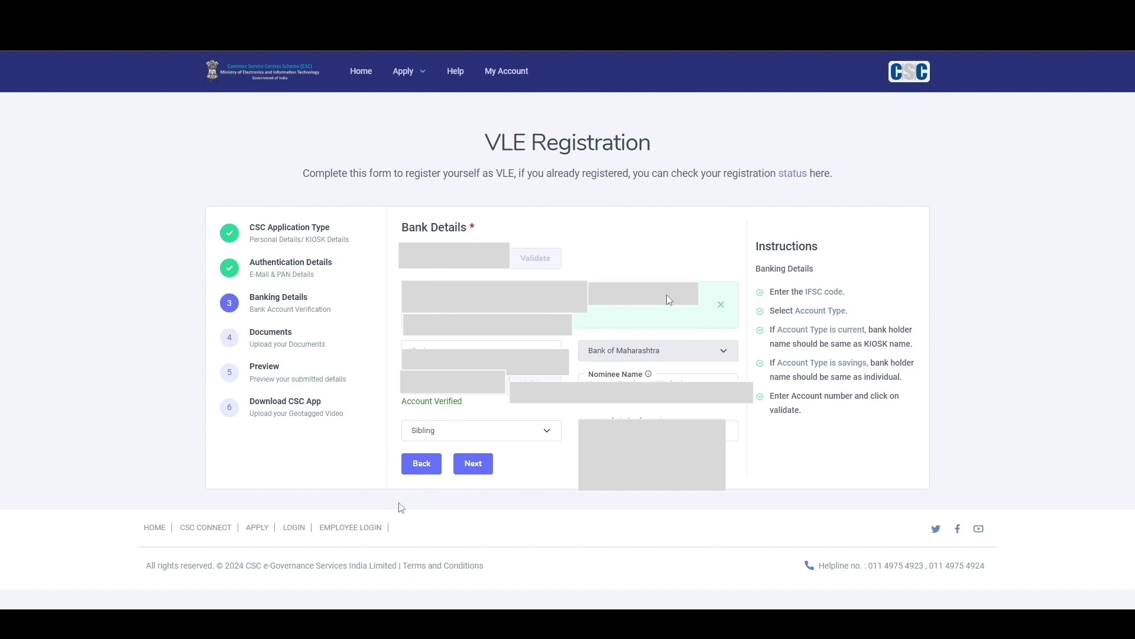
left_click(468, 468)
left_click(473, 465)
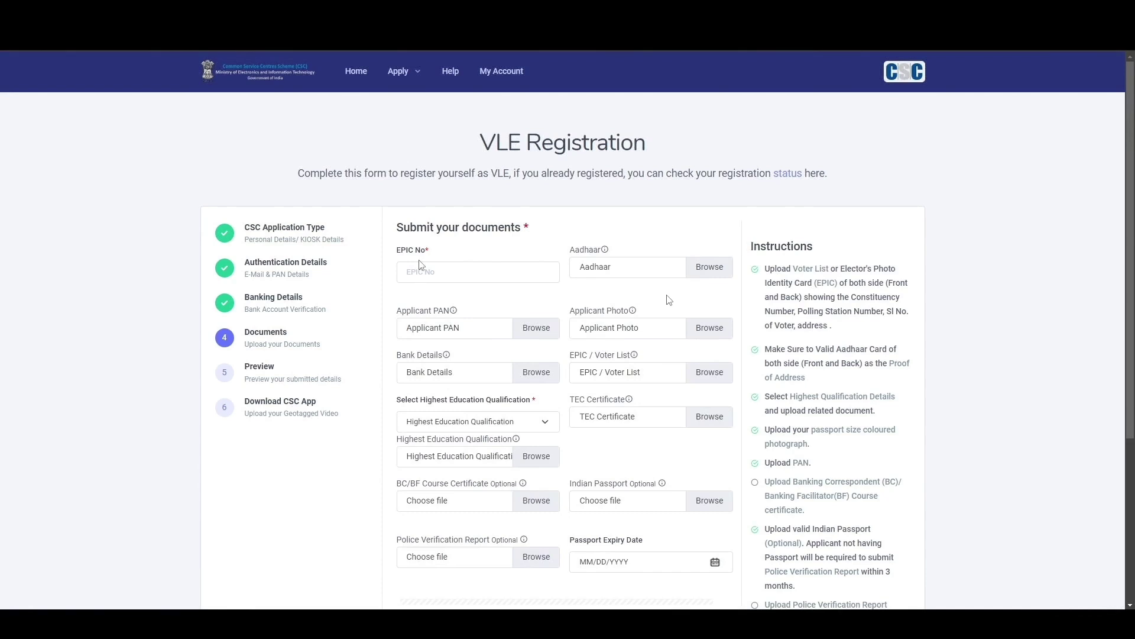
Fill in the EPIC number and attach the Aadhaar file, acknowledging the upload-success message
left_click(423, 271)
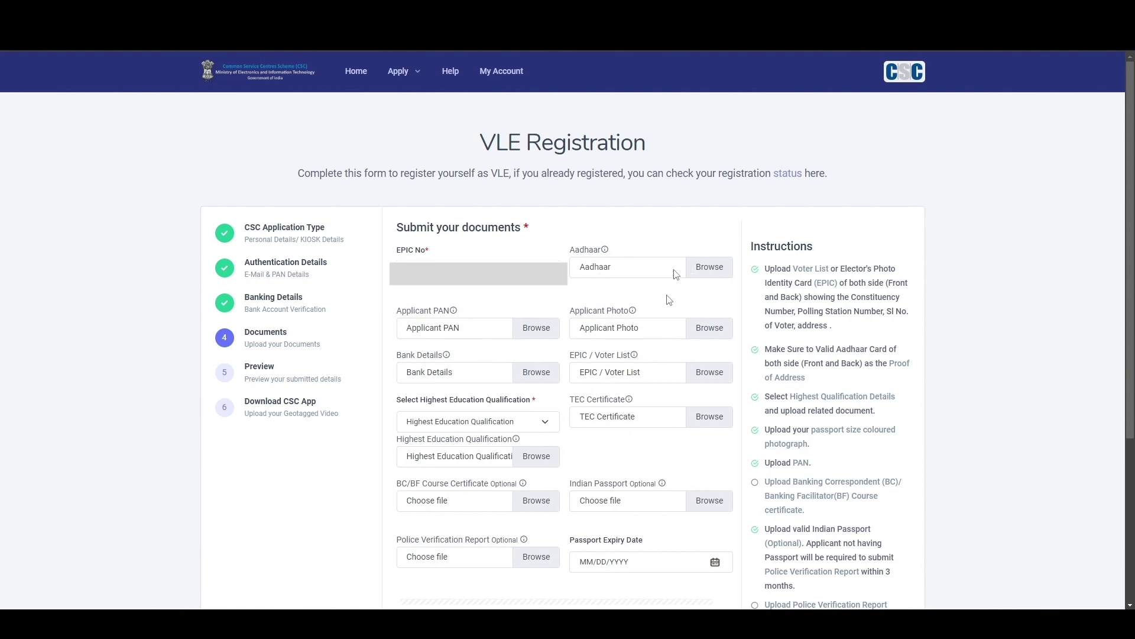
left_click(711, 267)
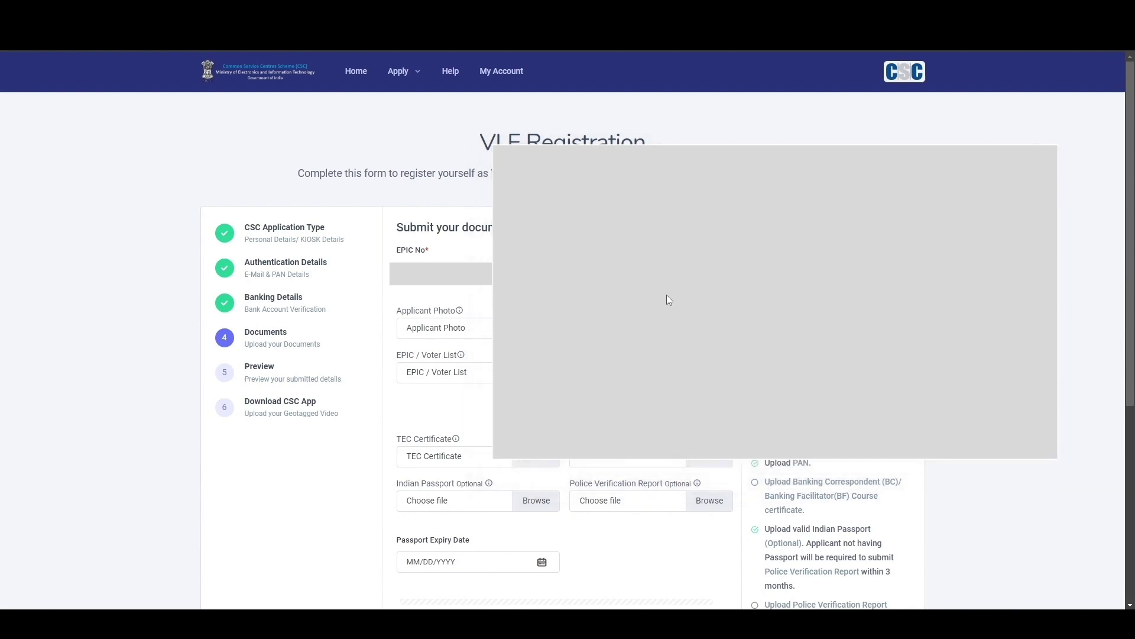
key("Escape")
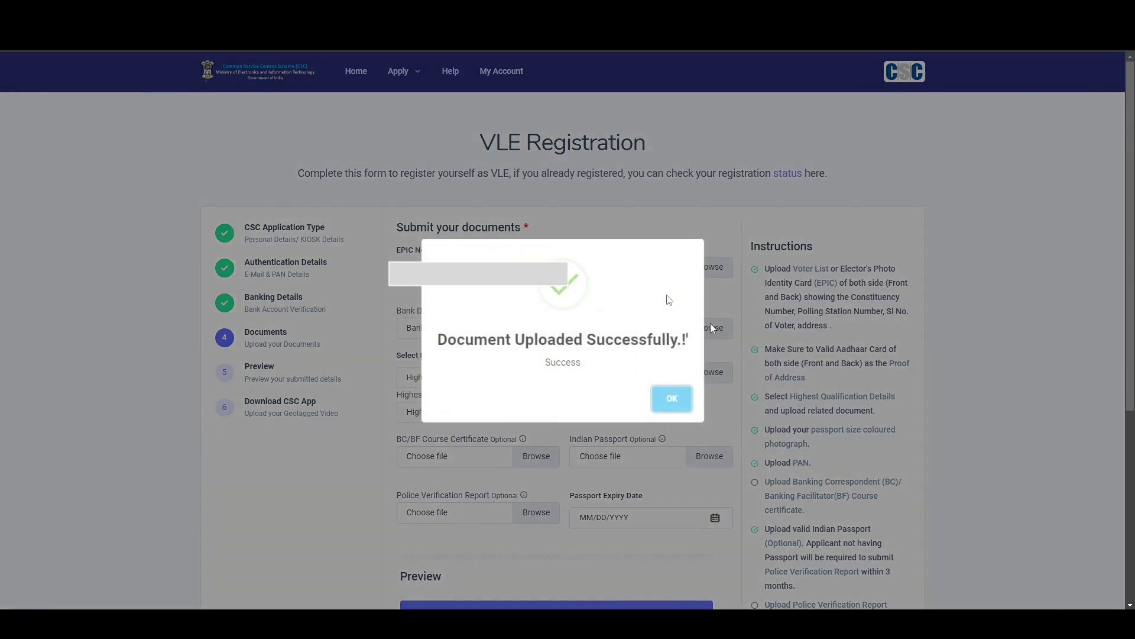
left_click(683, 392)
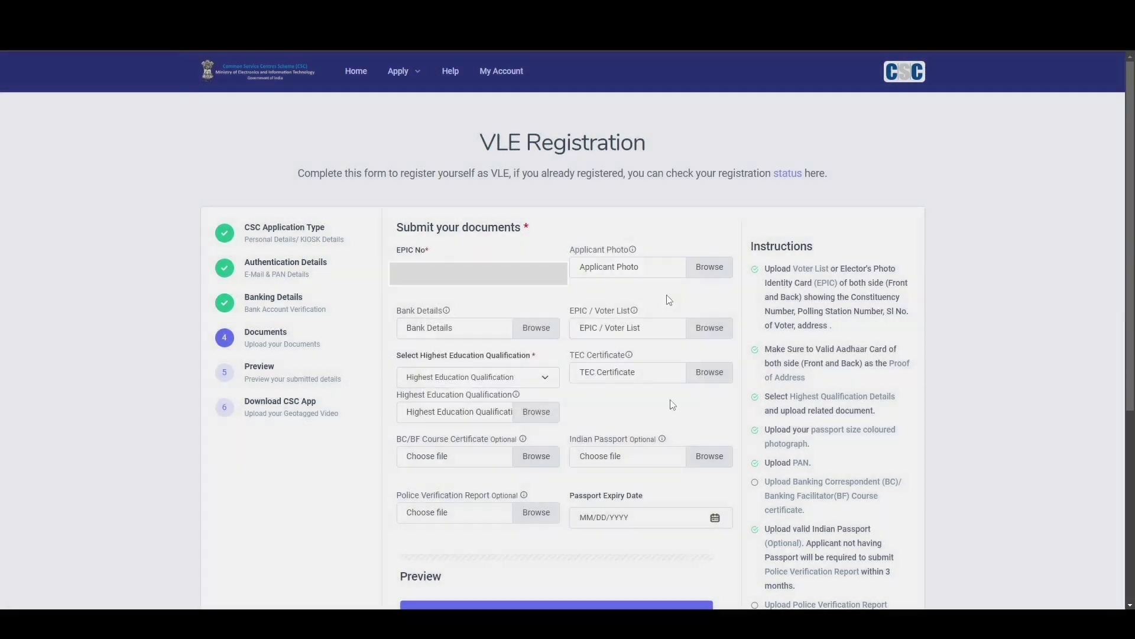
Attach the applicant photo file via its Browse button
left_click(707, 270)
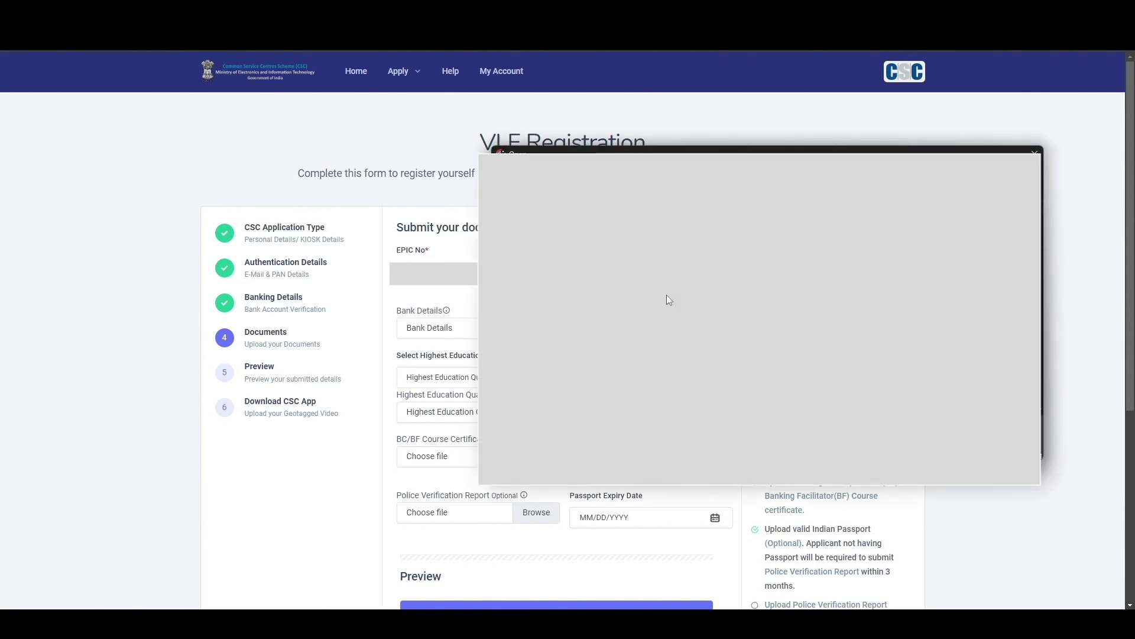
double_click(669, 300)
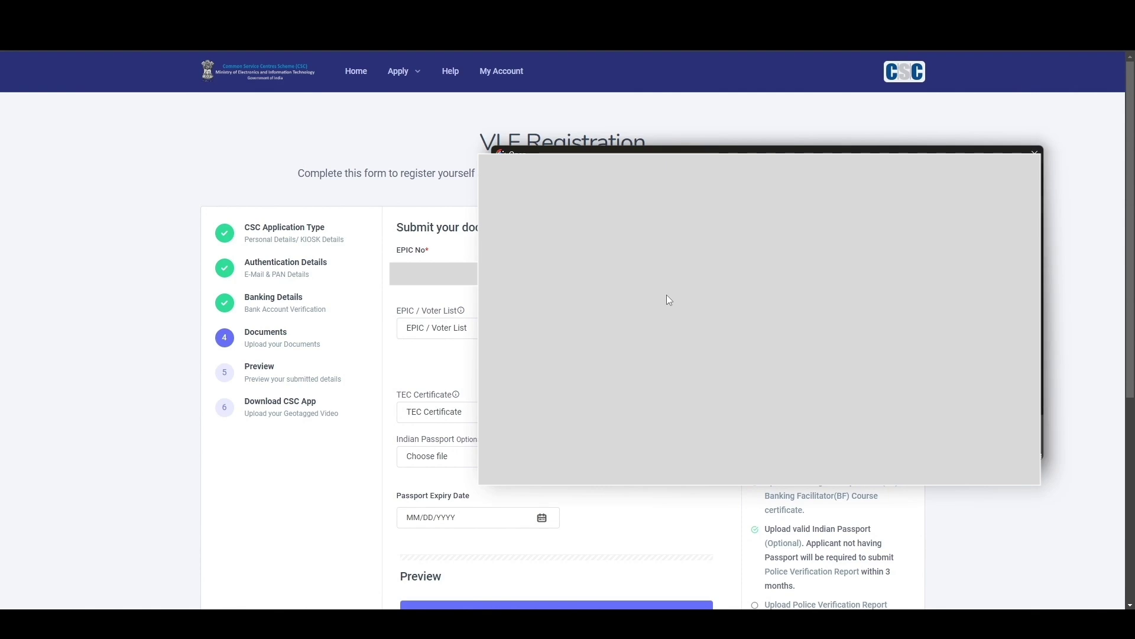
key("Escape")
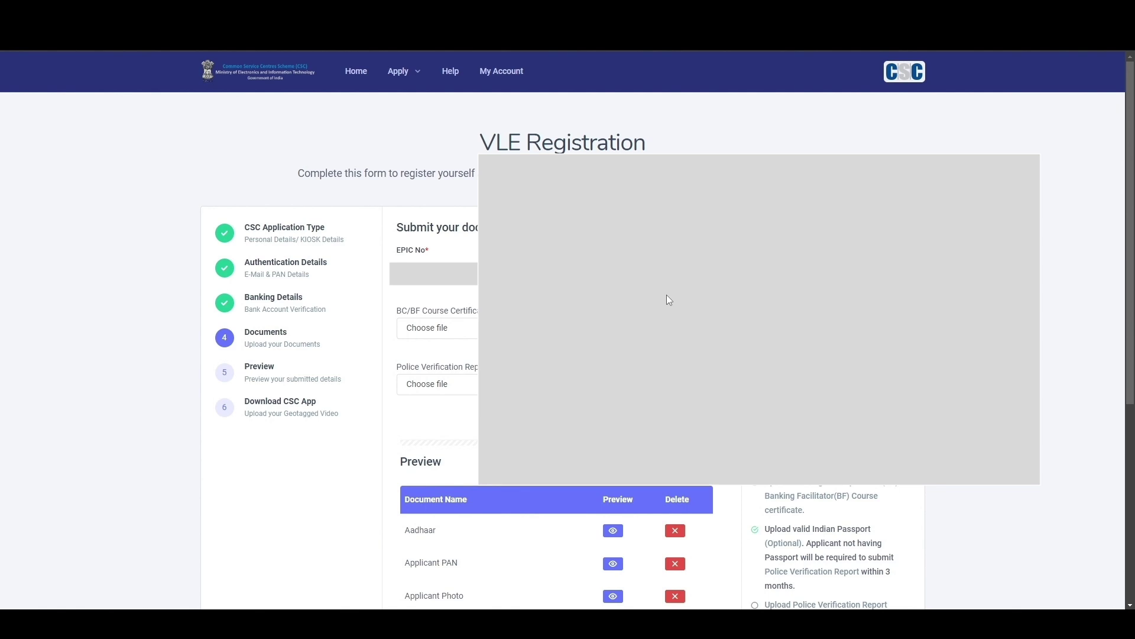
Choose June 2028, day 20, in the Passport Expiry Date calendar
key("Tab")
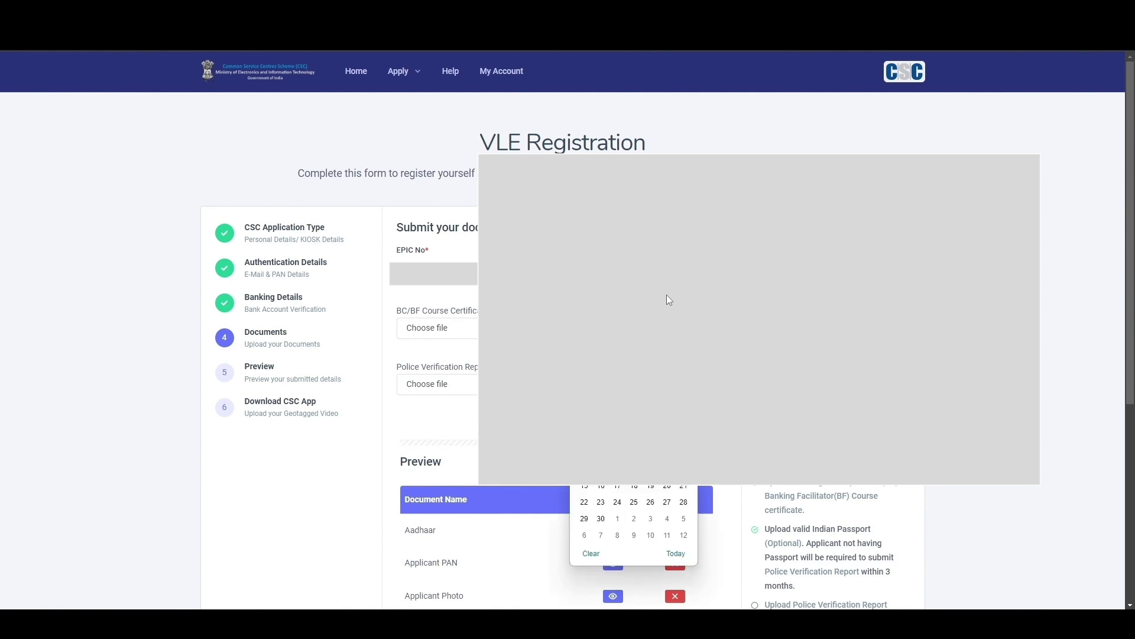
left_click(636, 488)
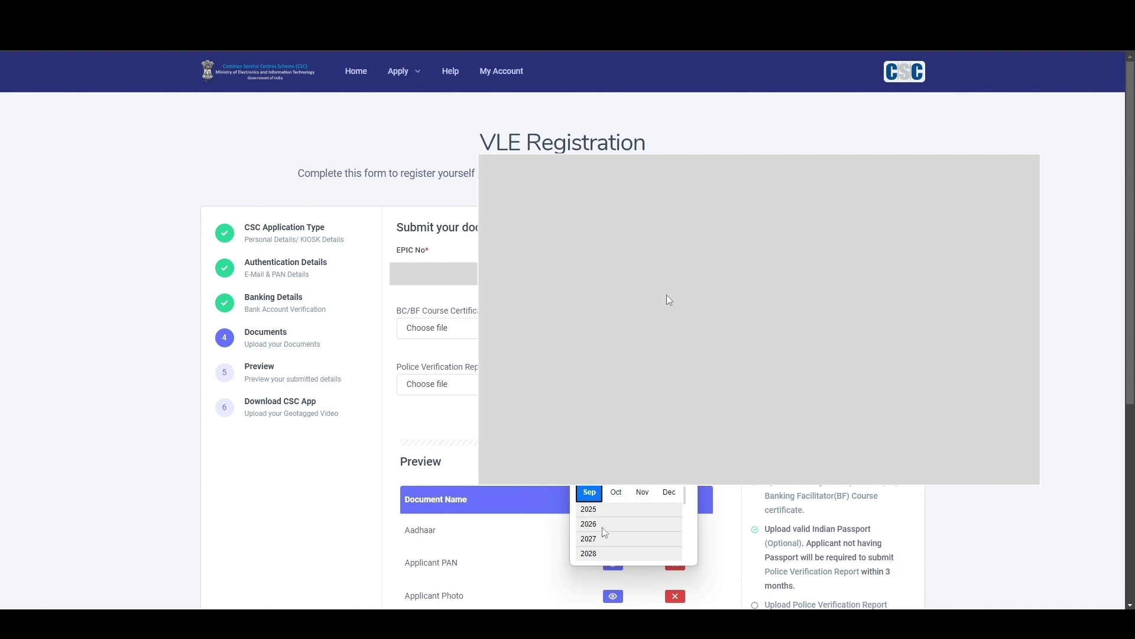
scroll(595, 550, "down", 2)
scroll(669, 300, "down", 1)
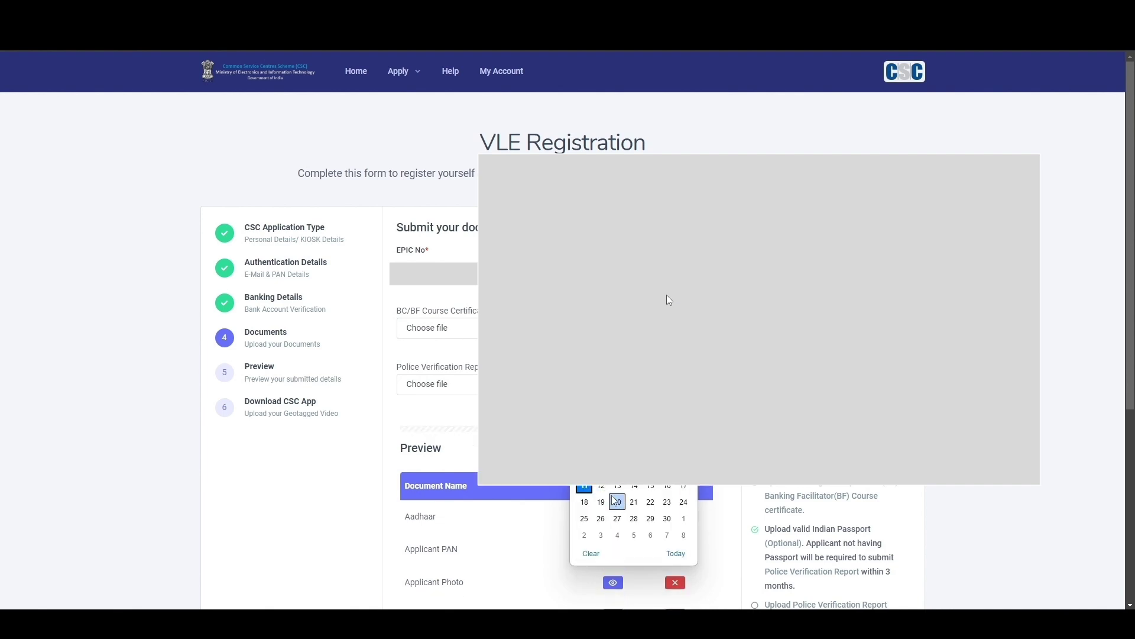
left_click(669, 300)
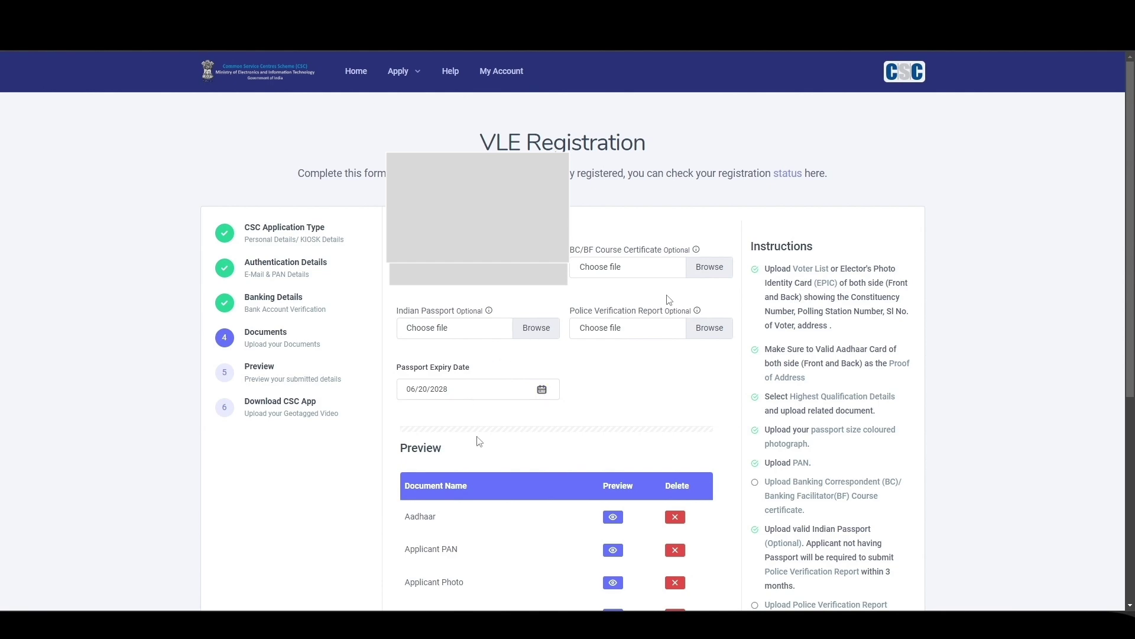
Below the Preview table, tick the documents declaration and submit with Next
scroll(480, 442, "down", 1)
scroll(482, 445, "down", 4)
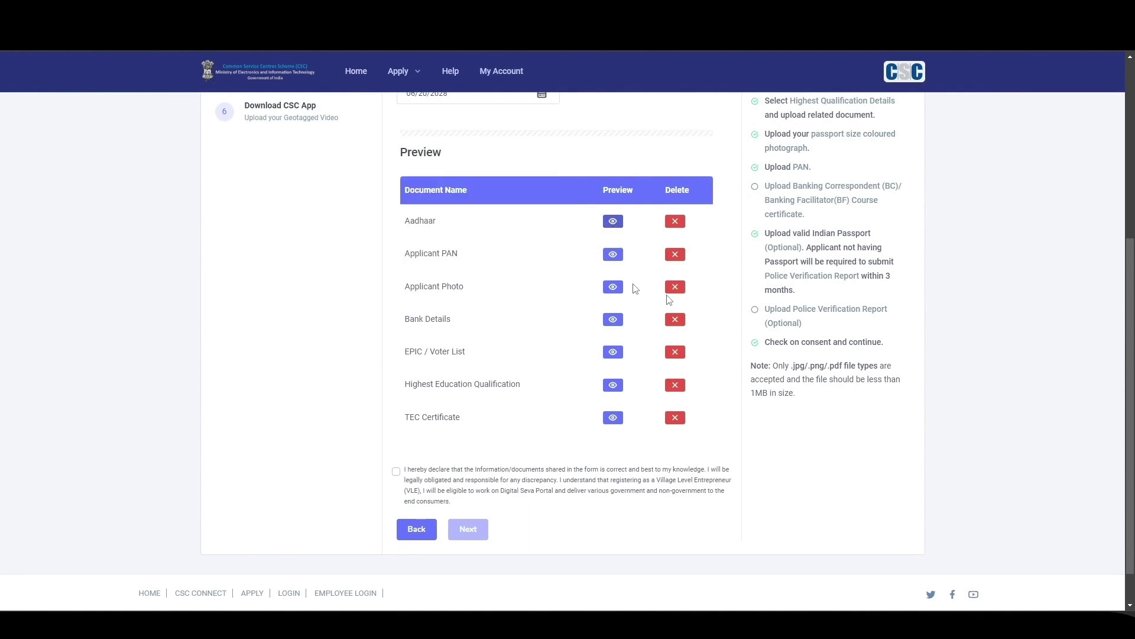
scroll(585, 413, "down", 1)
left_click(396, 428)
left_click(467, 486)
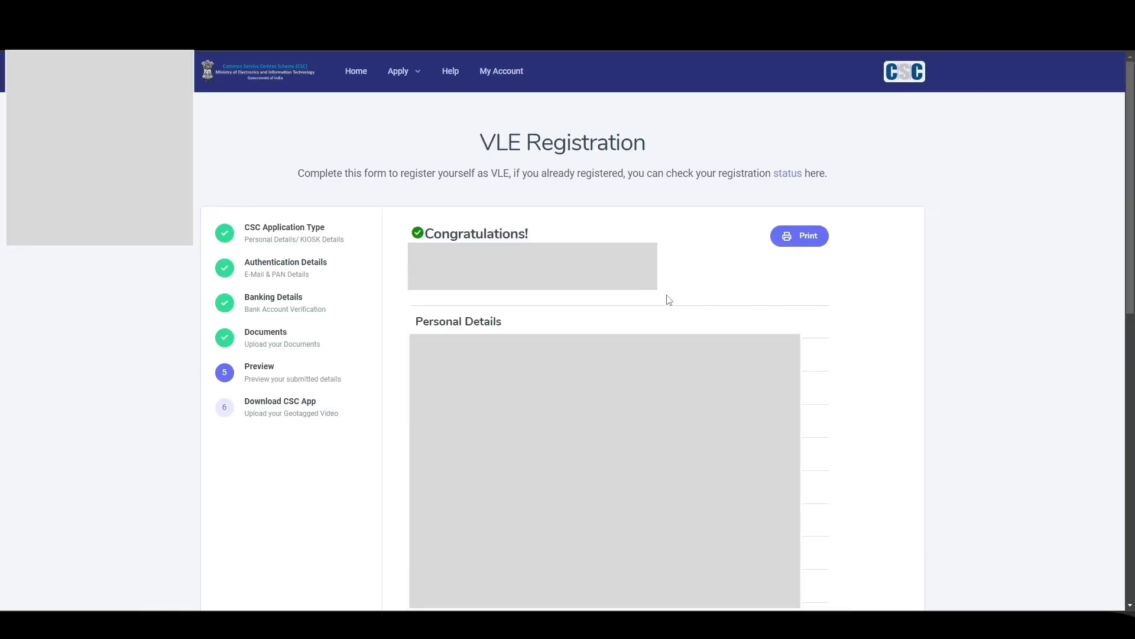
Print the registration confirmation using Microsoft Print to PDF
left_click(798, 237)
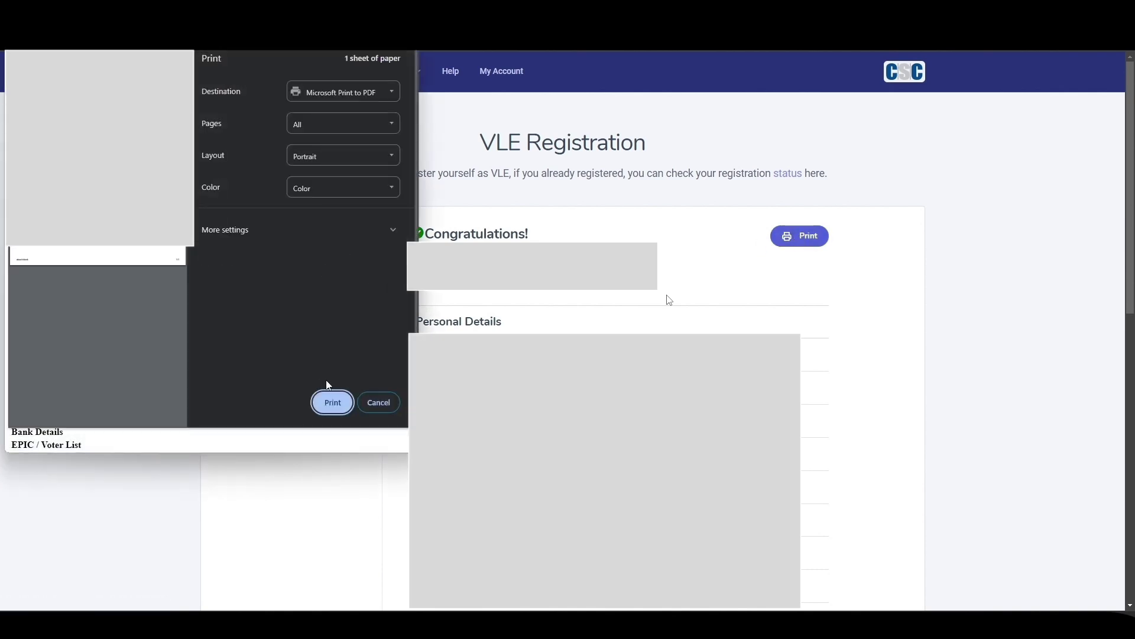
left_click(333, 402)
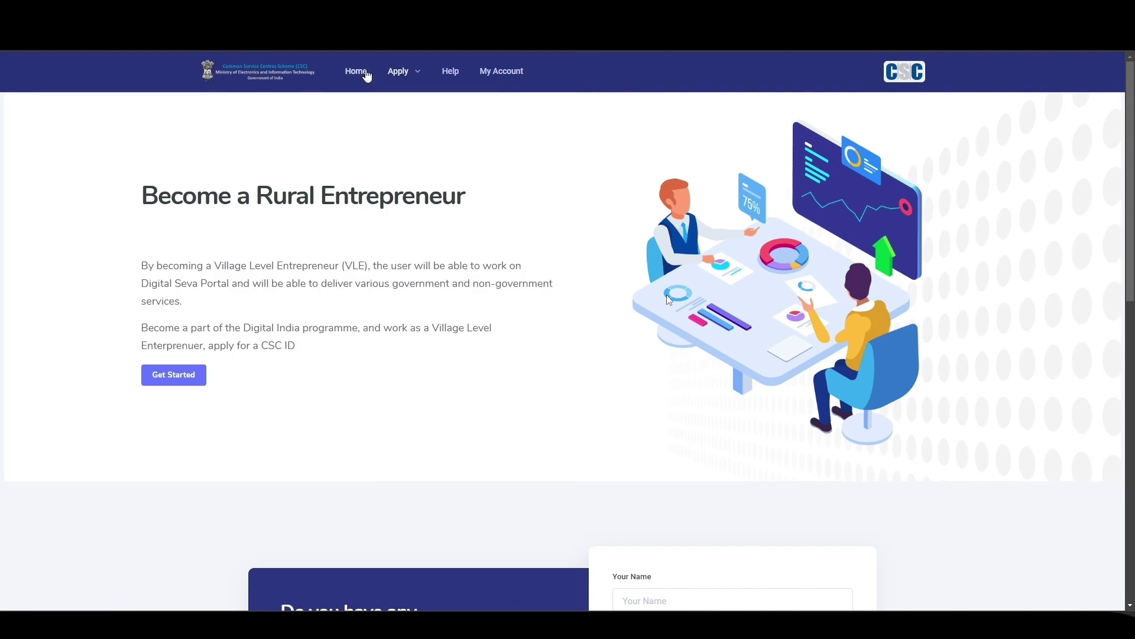
Go to Apply > Check Status to open the application status page
mouse_move(398, 72)
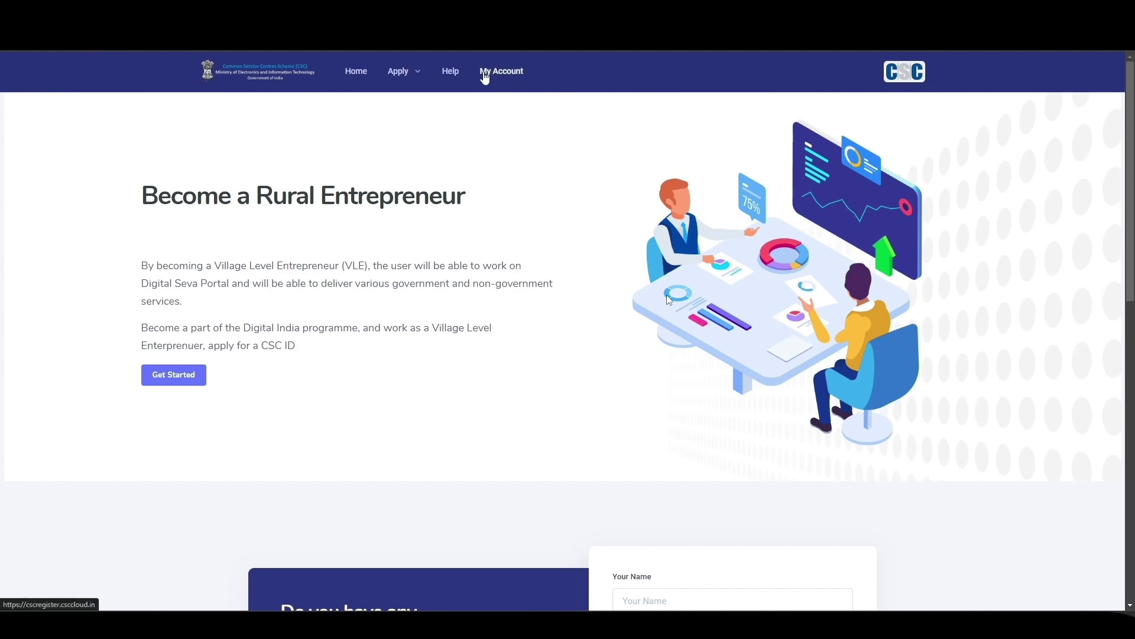
scroll(264, 299, "down", 4)
scroll(272, 298, "up", 4)
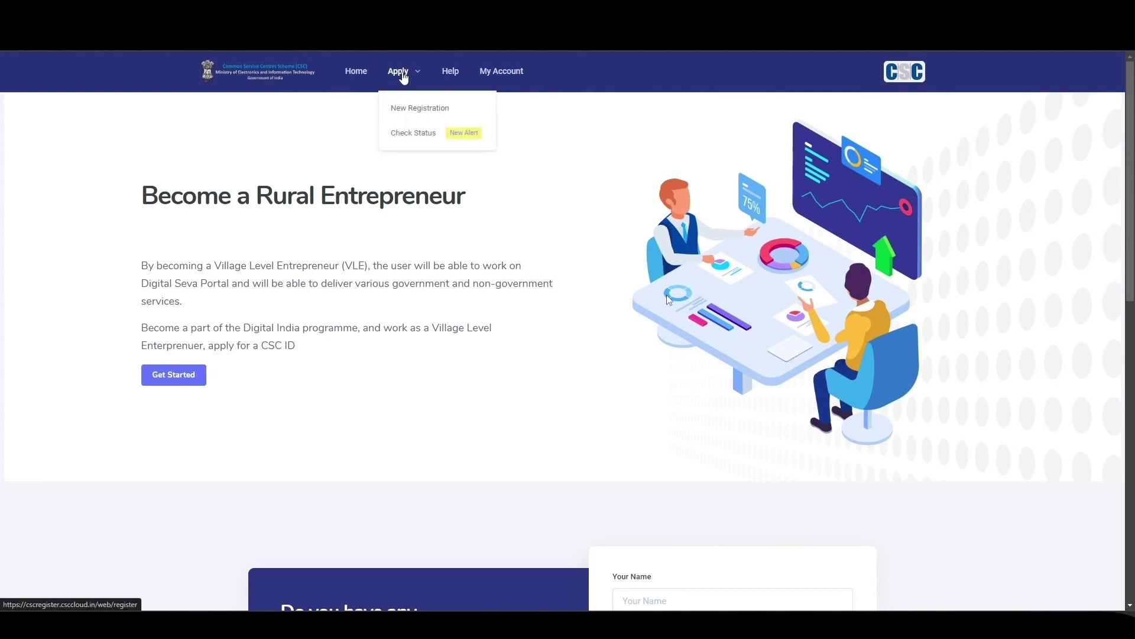
left_click(424, 140)
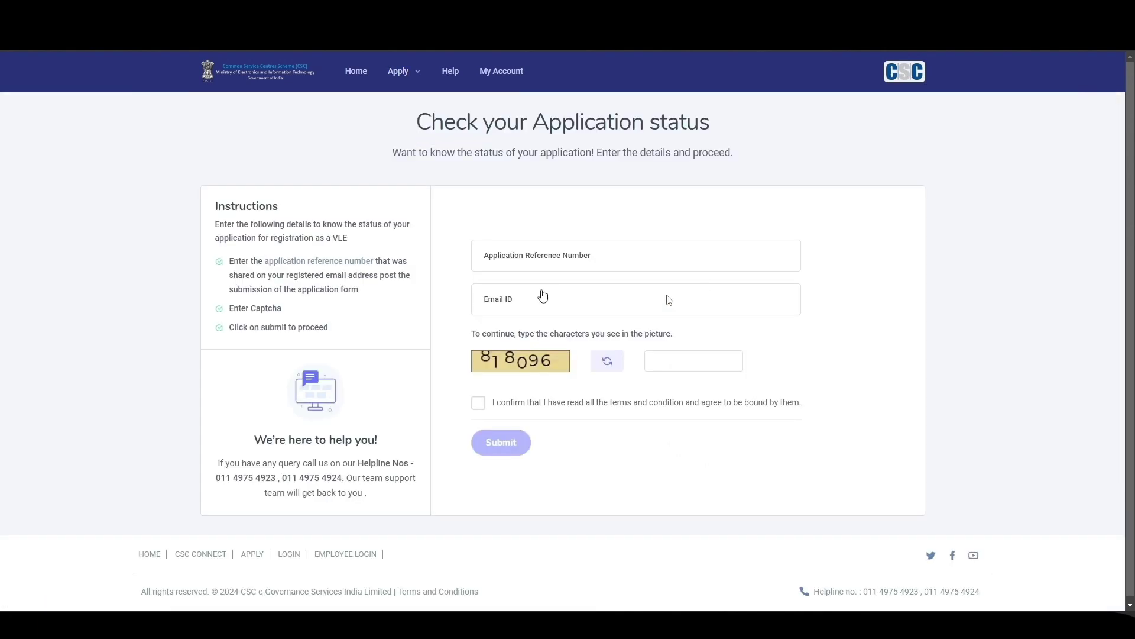
Fill the Email ID and captcha fields, accept the terms, and submit the status check
left_click_drag(501, 258, 558, 264)
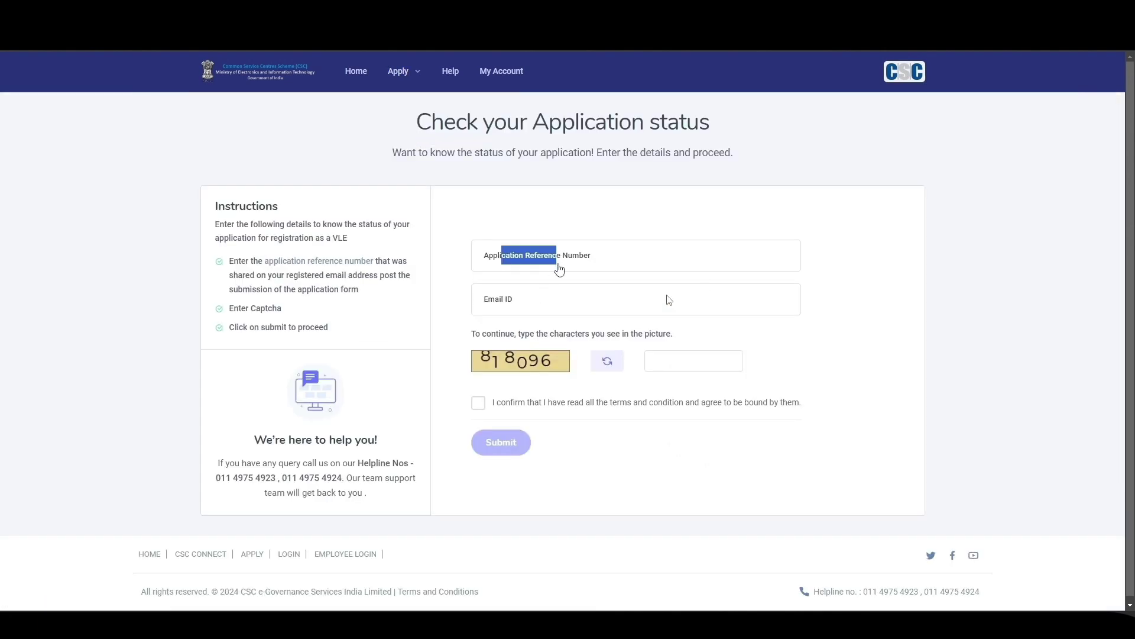
left_click(520, 326)
left_click(520, 304)
left_click_drag(467, 365, 569, 367)
left_click(569, 367)
left_click(692, 361)
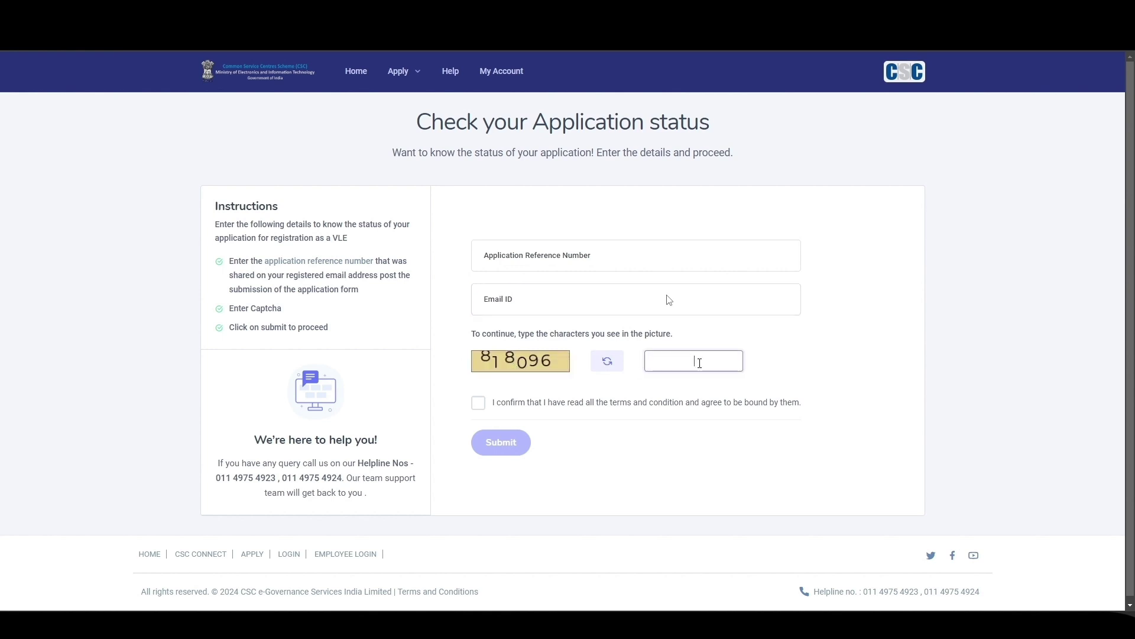
left_click(481, 402)
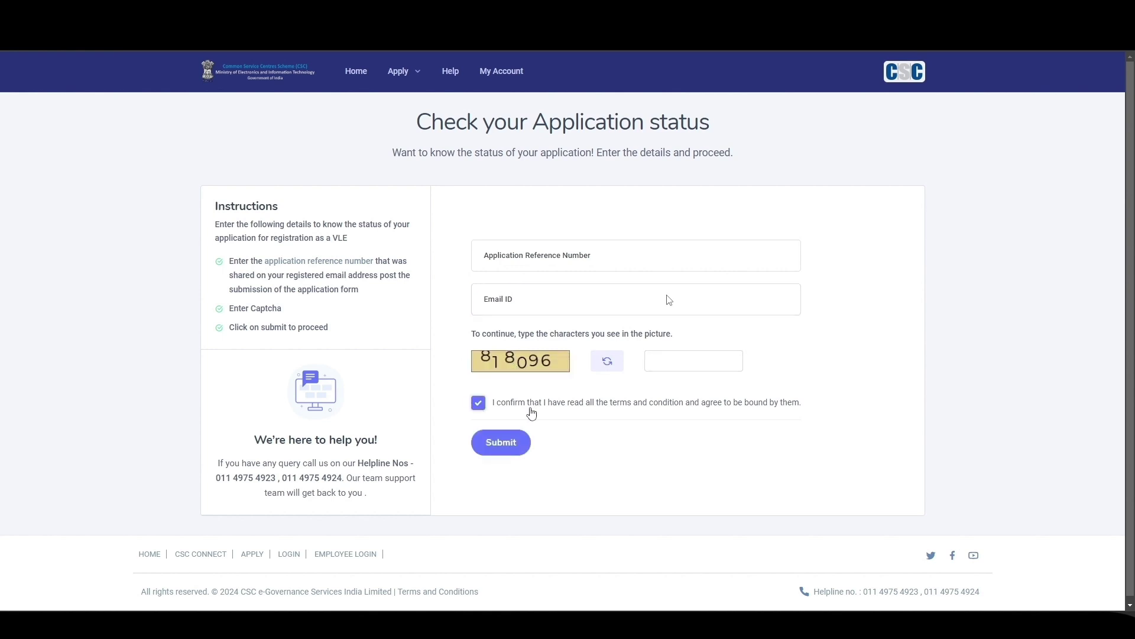
left_click(514, 443)
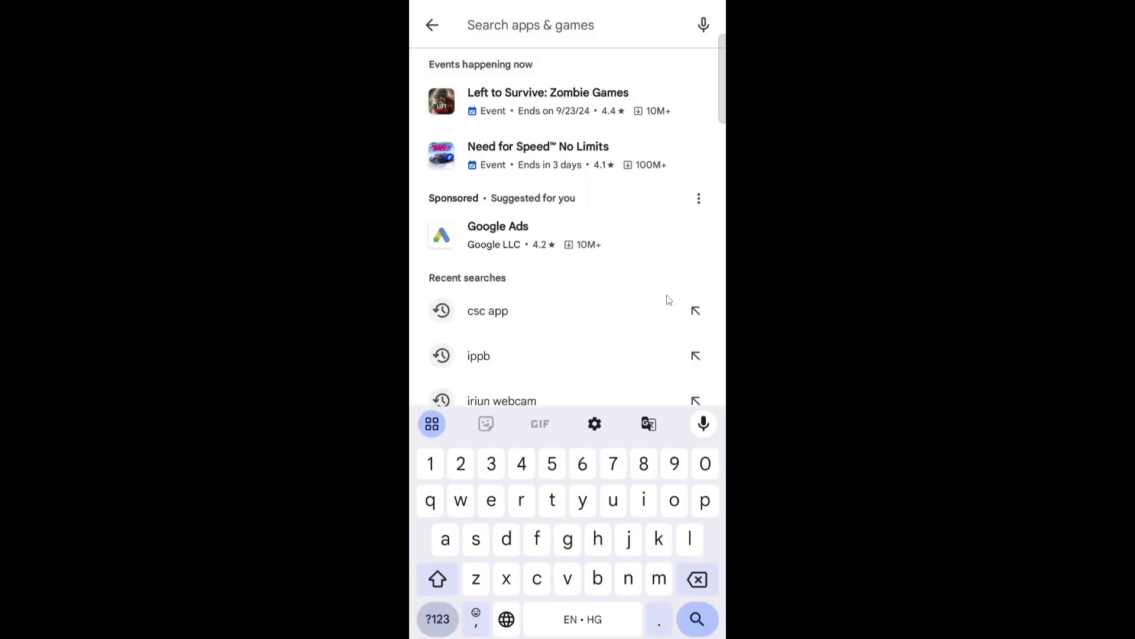
Search 'csc' in the Play Store, open the CSC APP listing, and launch it
type("csc")
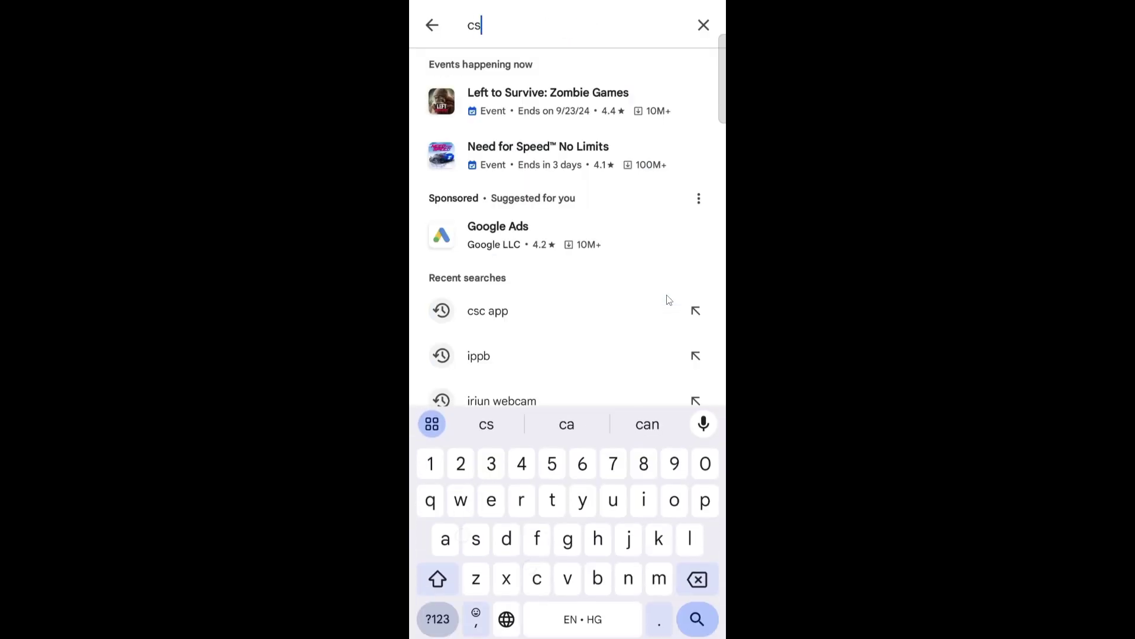
left_click(488, 71)
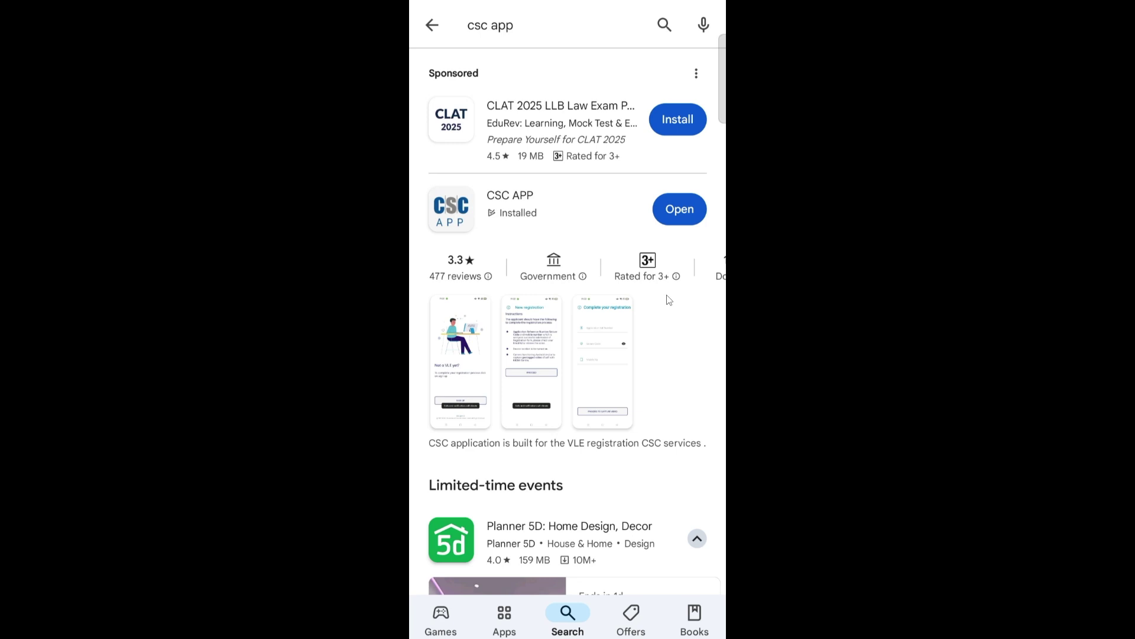
left_click(571, 203)
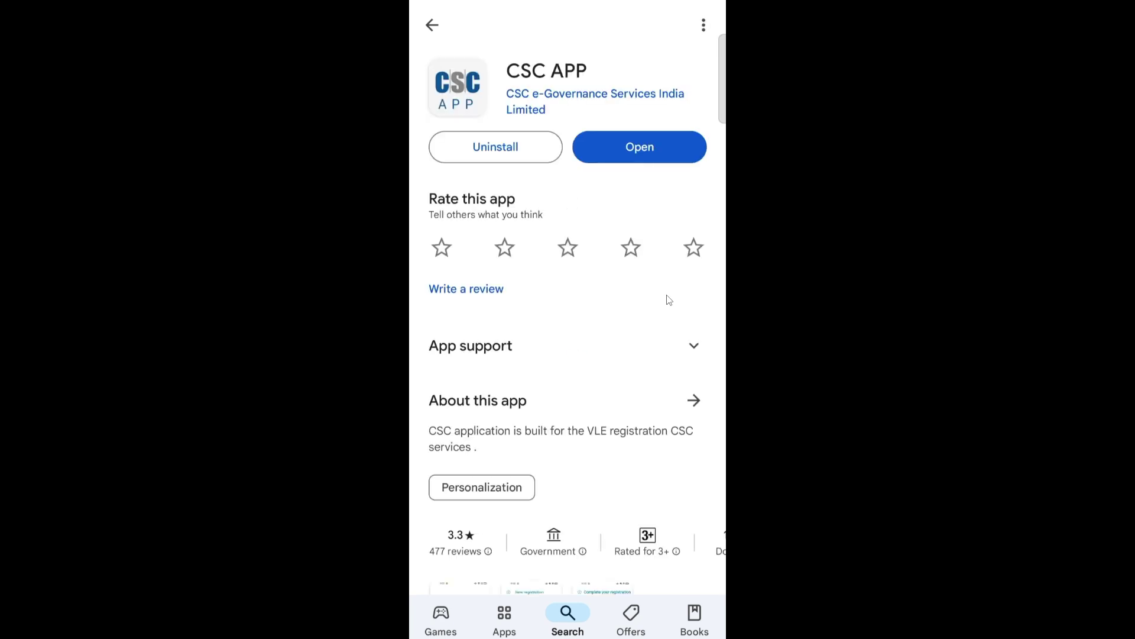
left_click_drag(631, 379, 618, 331)
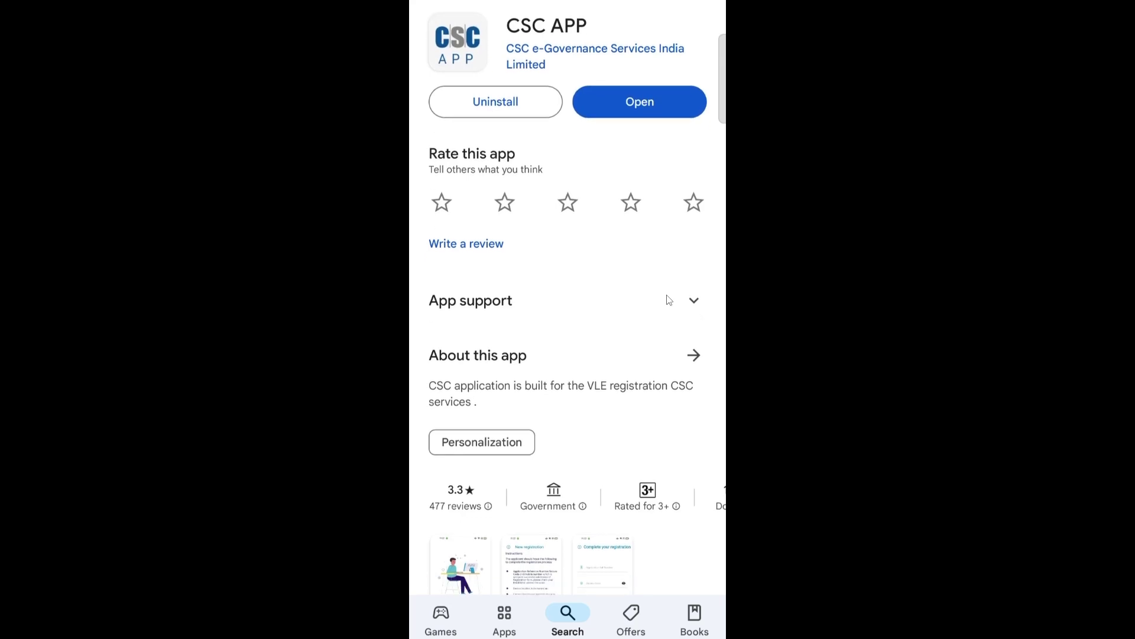
left_click(639, 102)
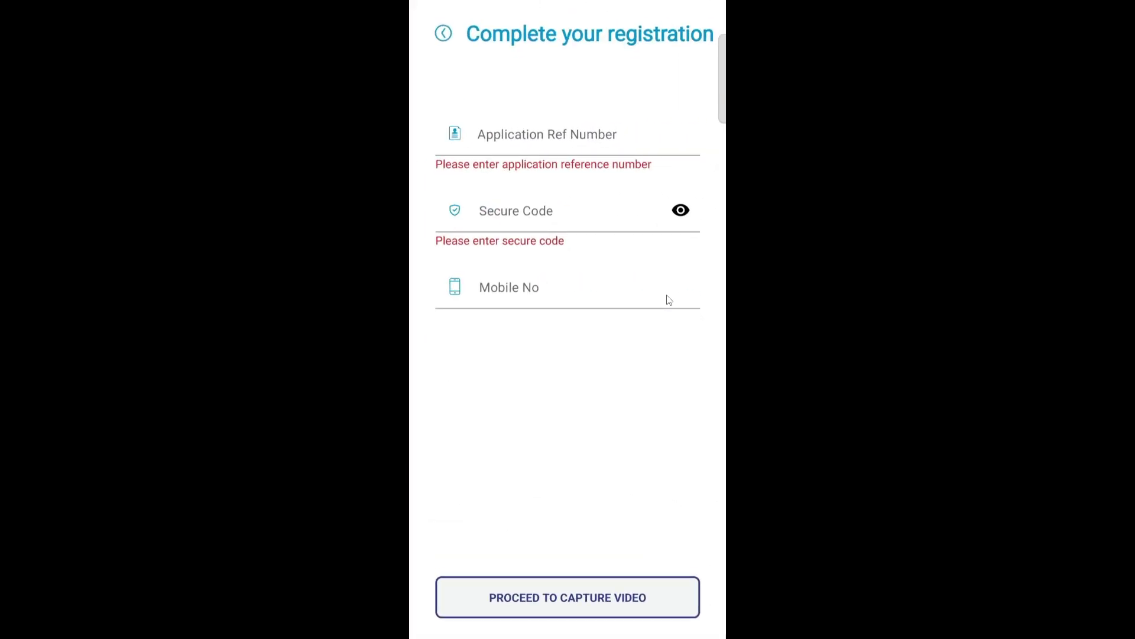